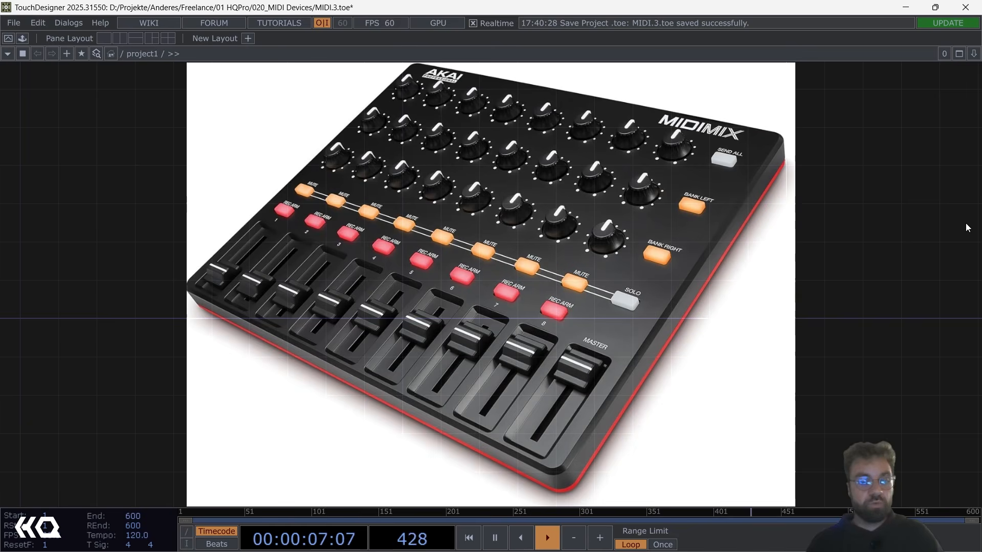
# - Switch to Chrome, view the Akai Professional MIDIMIX product page on Amazon, and return to TouchDesigner
pyautogui.press('super')
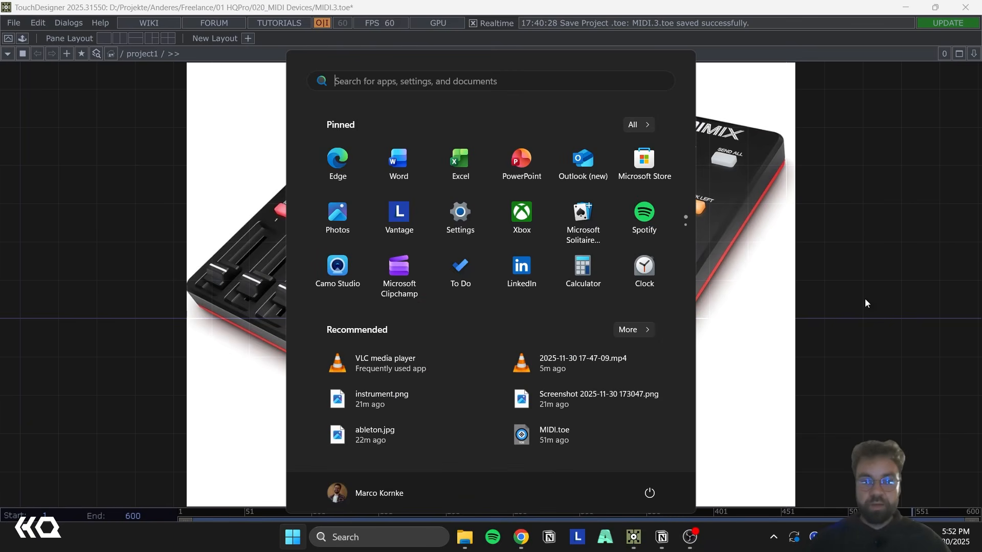
pyautogui.click(521, 537)
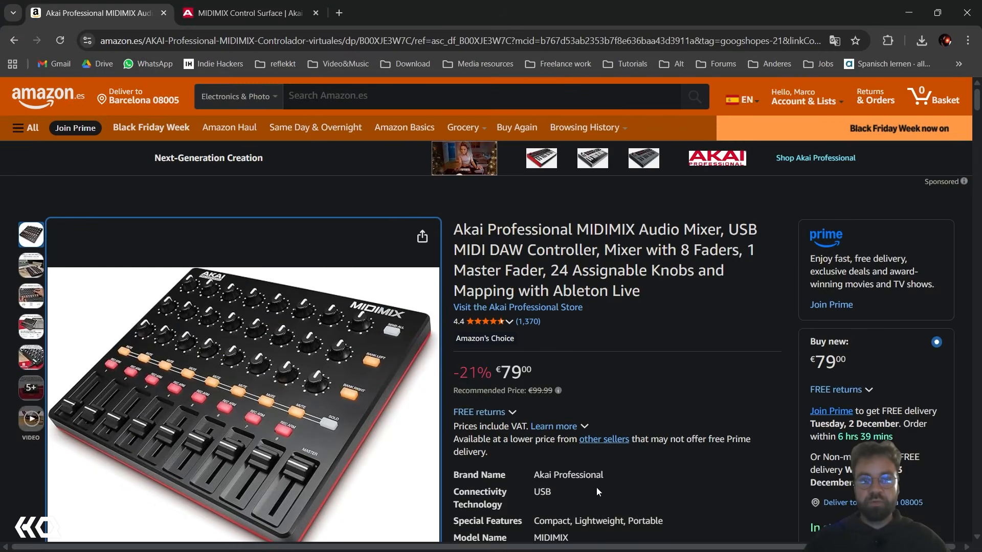
pyautogui.scroll(-3, 680, 292)
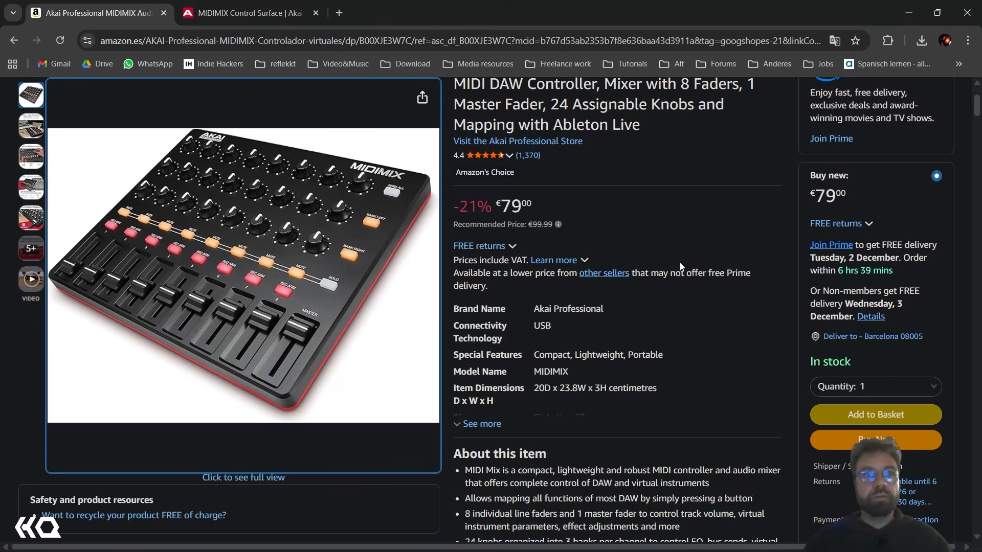
pyautogui.scroll(2, 681, 262)
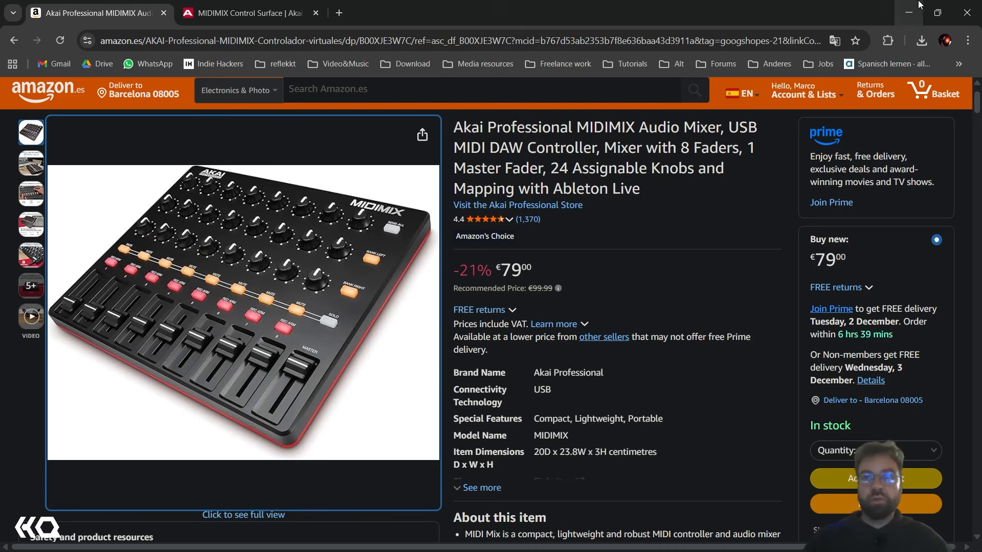
pyautogui.click(908, 12)
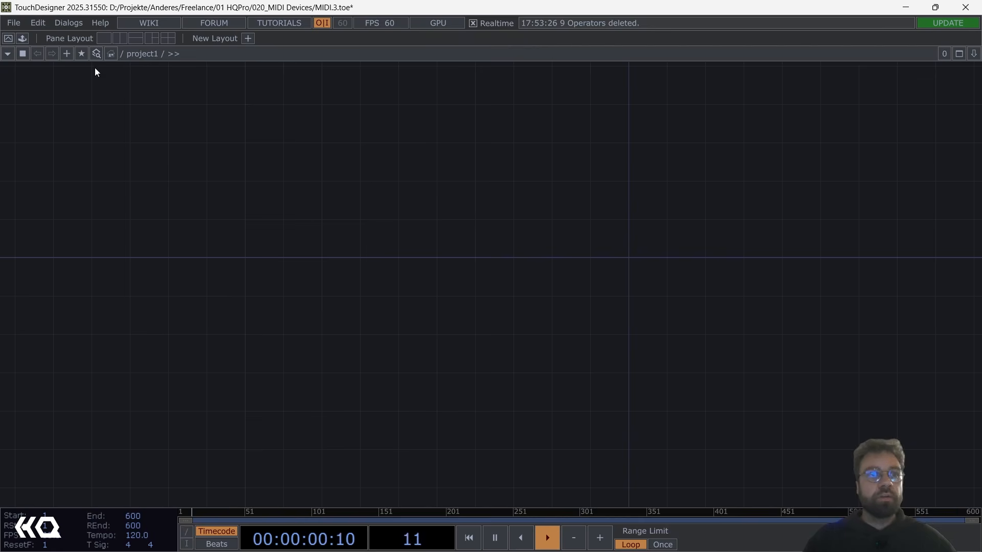
# - In the MIDI Device Mapper, delete the existing TinyUSB MIDI mapping and clear the MIDI console log
pyautogui.click(68, 23)
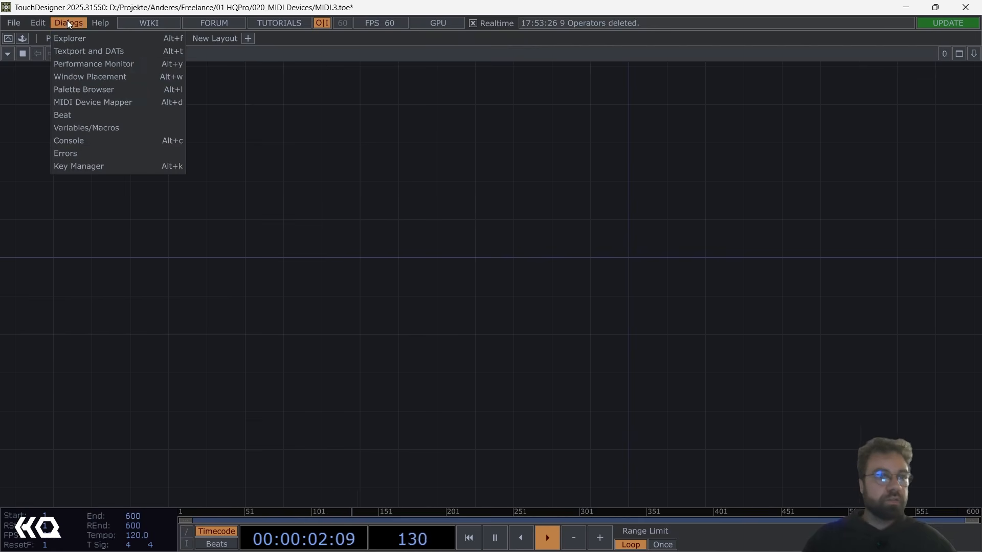
pyautogui.click(118, 102)
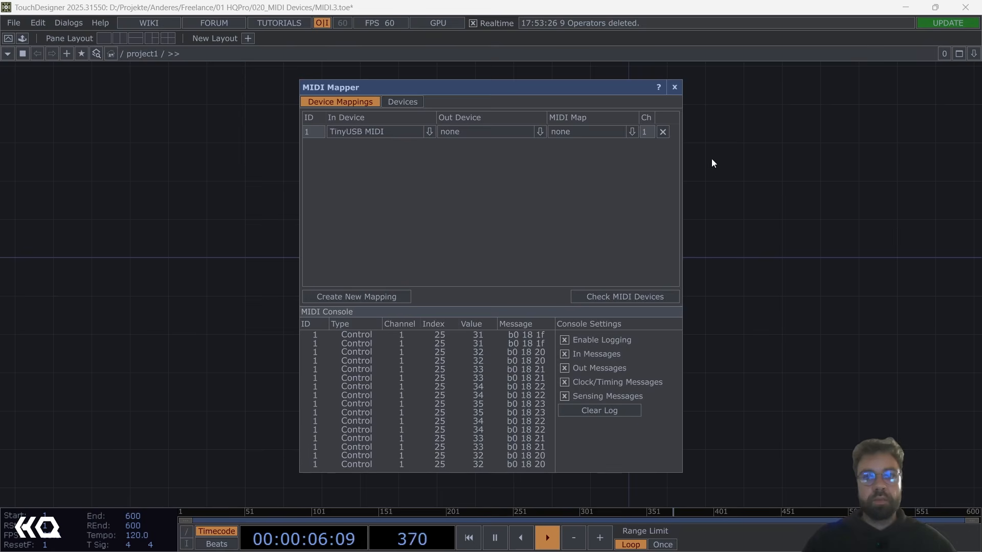
pyautogui.click(662, 132)
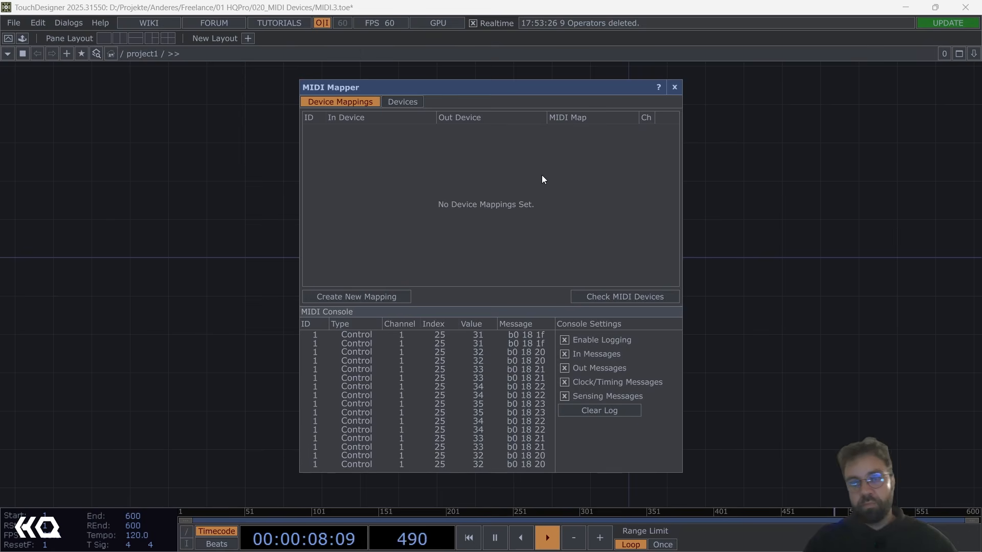
pyautogui.click(606, 406)
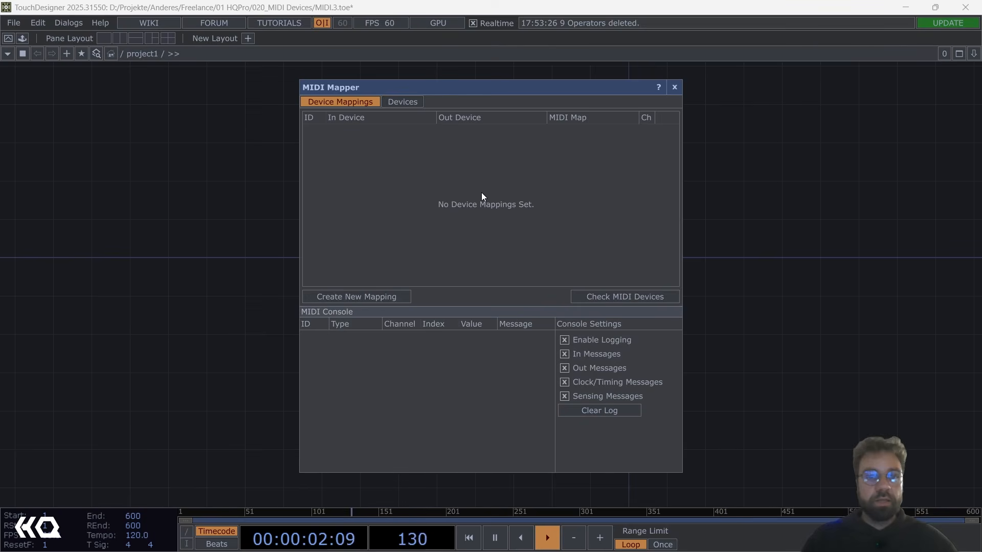
# - Create a new device mapping with TinyUSB MIDI as its In Device
pyautogui.click(375, 295)
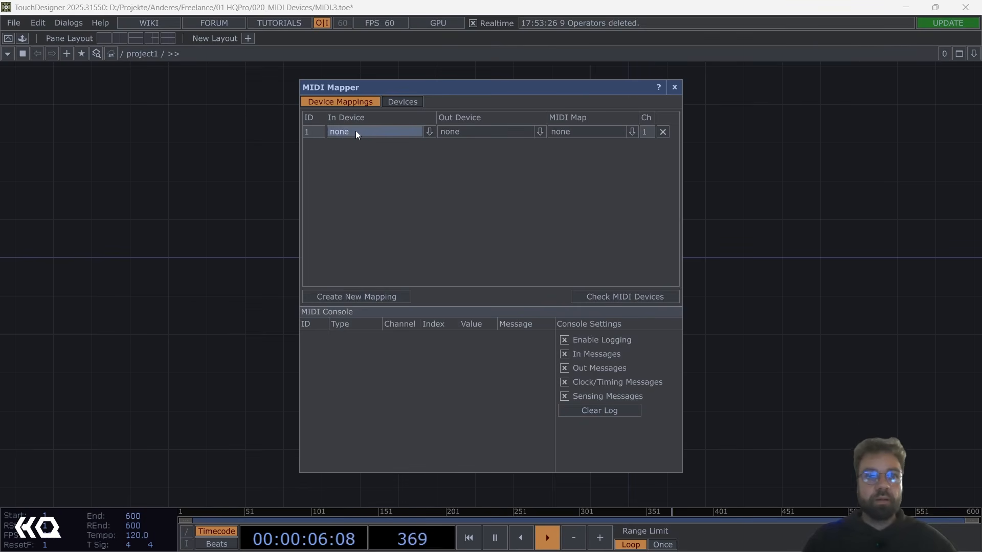
pyautogui.click(378, 132)
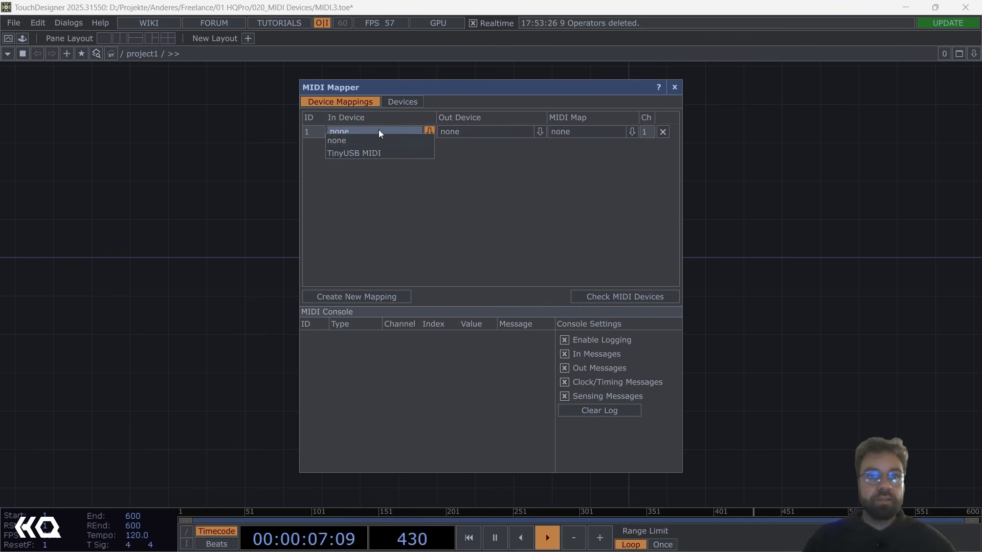
pyautogui.click(365, 155)
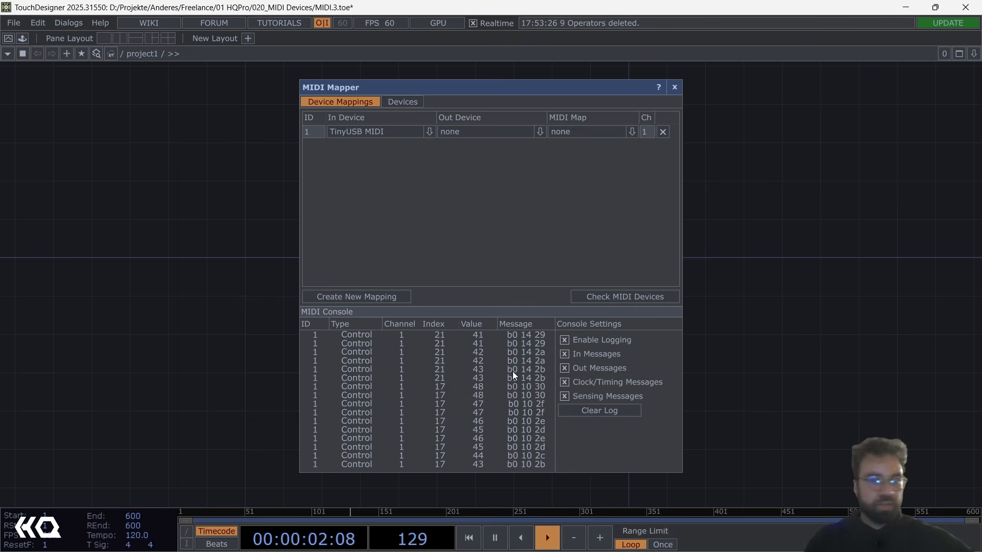
# - Clear the incoming messages from the MIDI console and close the MIDI Mapper
pyautogui.click(600, 412)
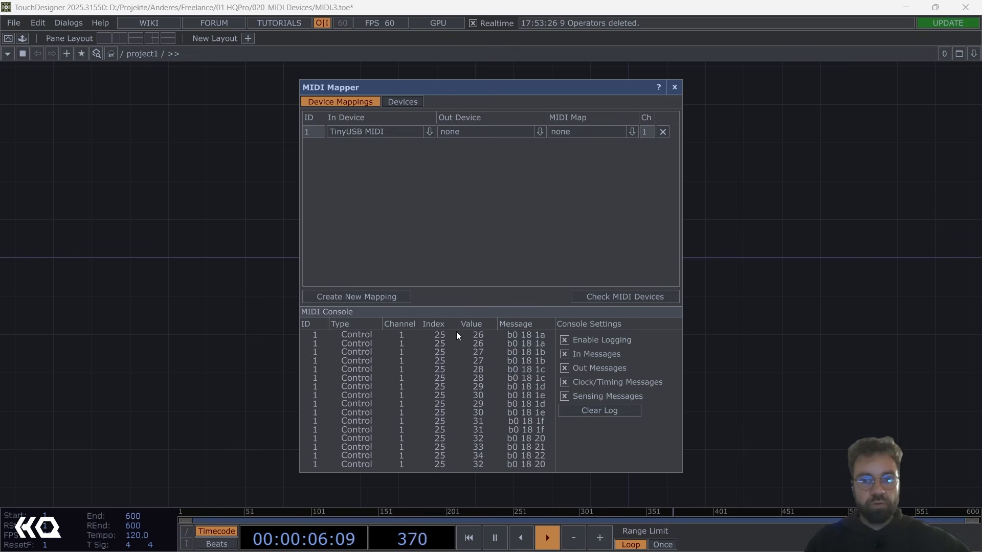
pyautogui.click(593, 412)
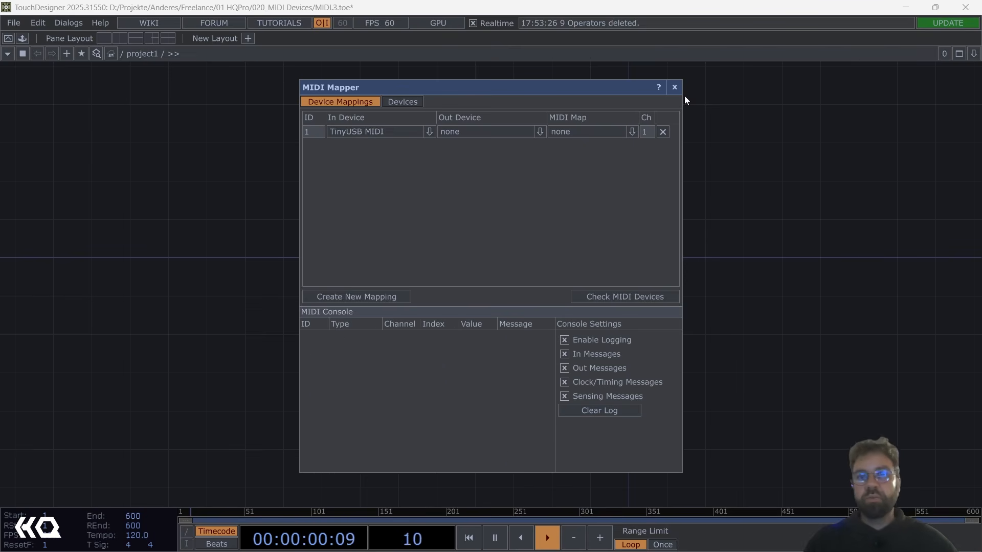
pyautogui.click(674, 86)
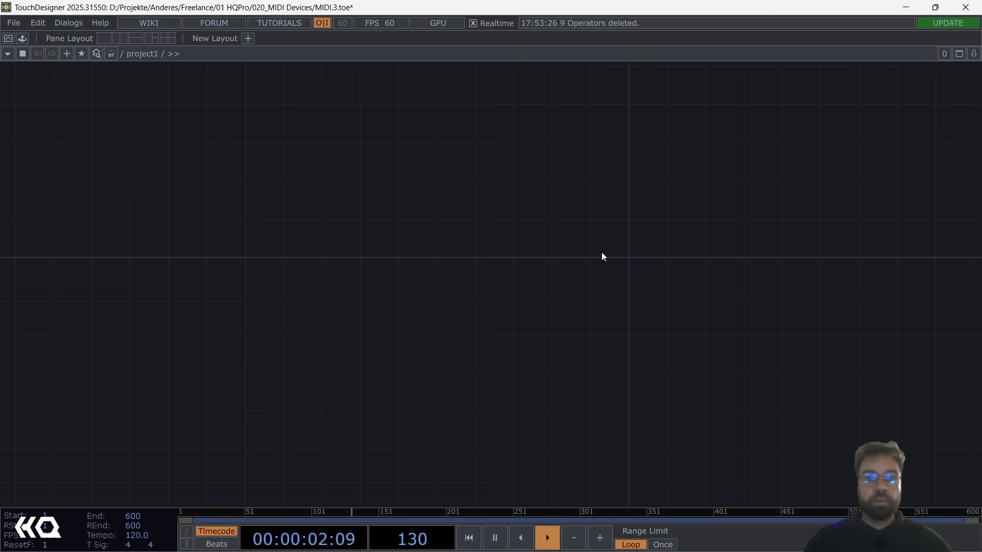
# - Add a MIDI In CHOP to the empty area of the project1 network
pyautogui.moveTo(541, 254); pyautogui.dragTo(538, 254)
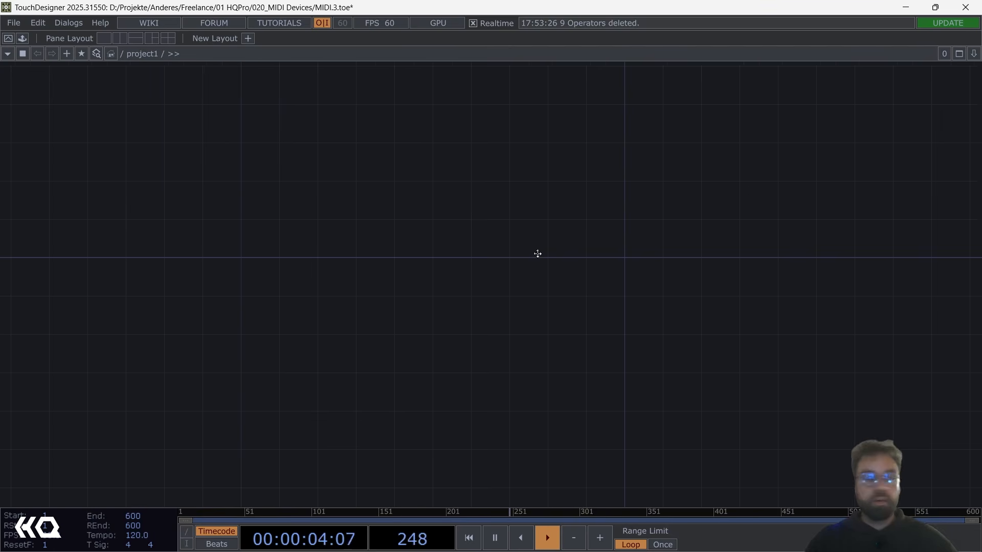
pyautogui.press('Tab')
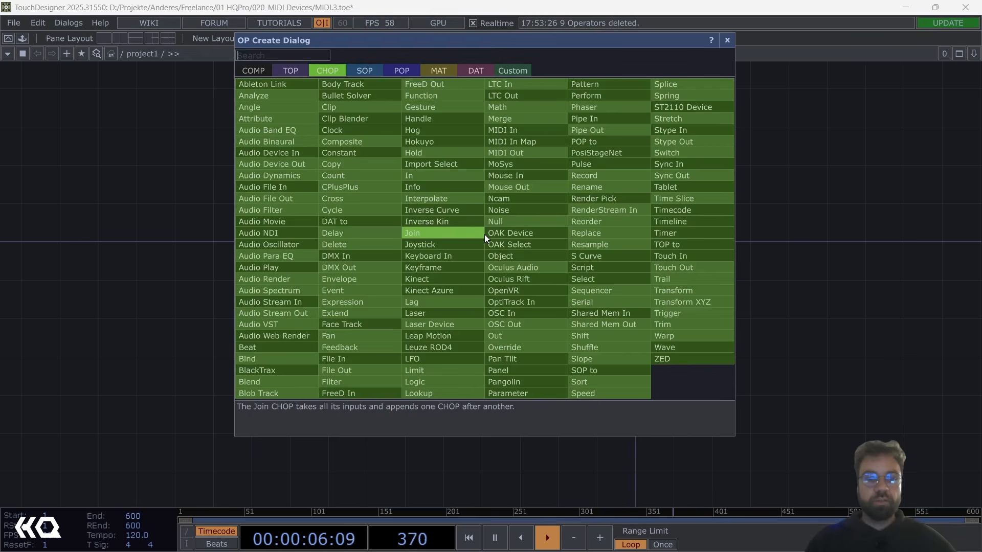
pyautogui.write('mid')
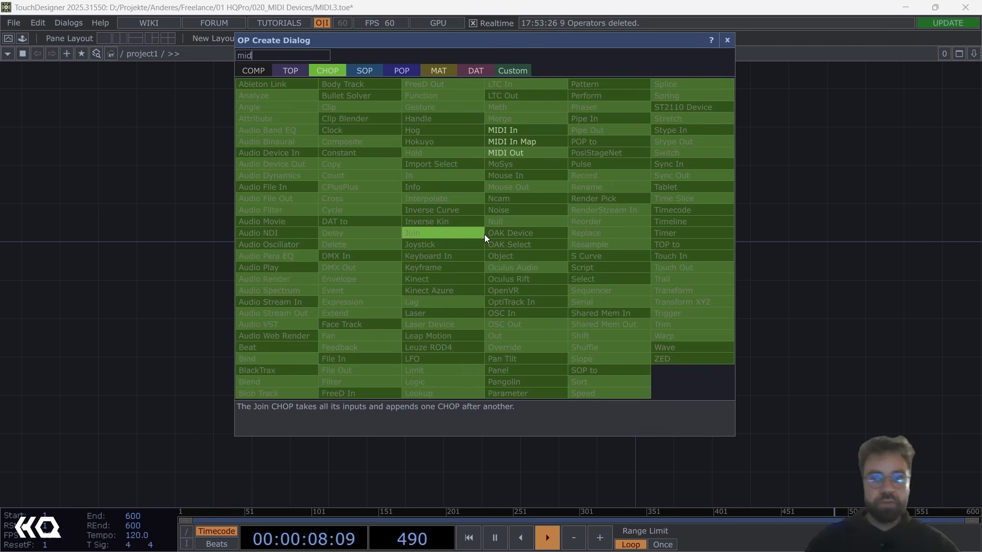
pyautogui.click(514, 130)
pyautogui.click(455, 234)
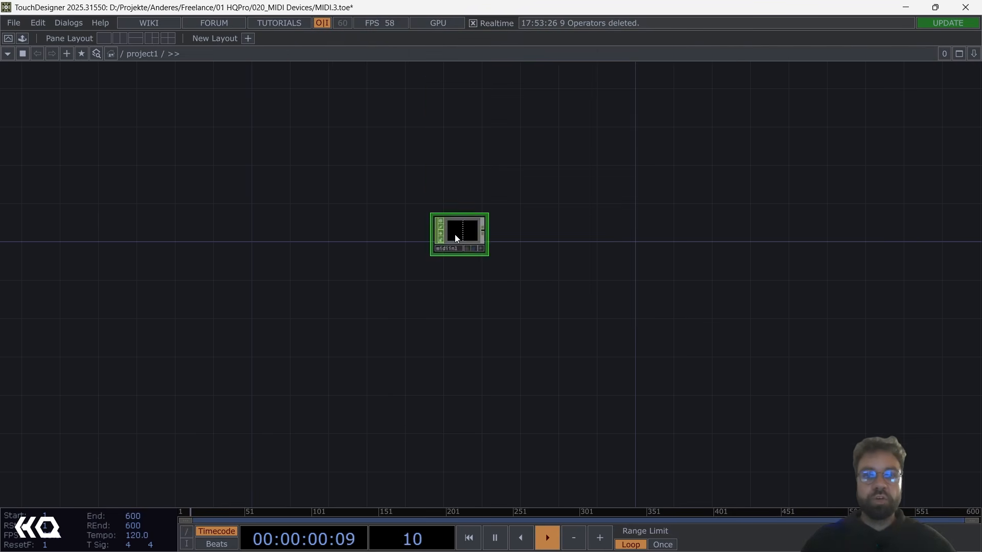
pyautogui.scroll(5, 475, 245)
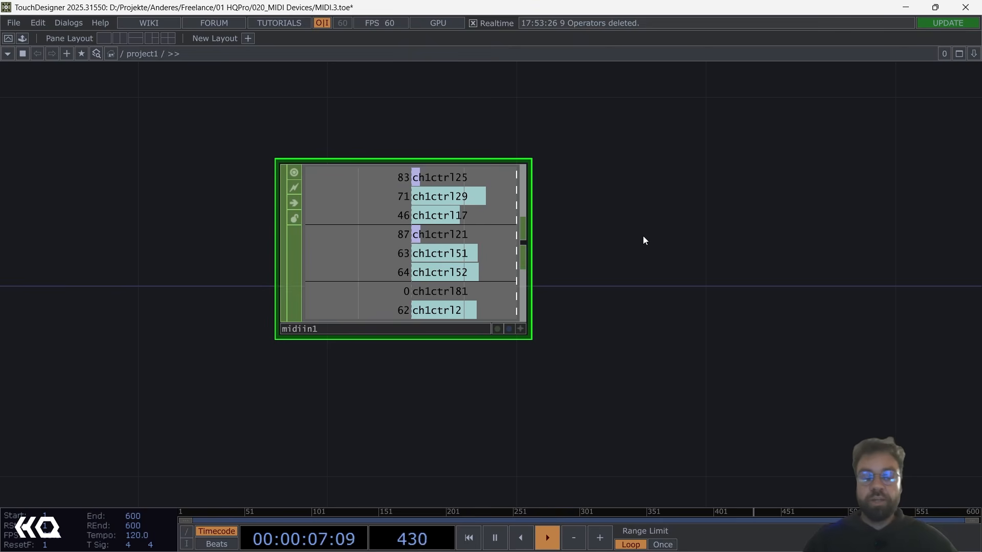
# - Display the null1 output at the end of the render chain as the network background
pyautogui.scroll(-4, 642, 236)
pyautogui.moveTo(723, 282); pyautogui.dragTo(659, 283)
pyautogui.scroll(-4, 838, 298)
pyautogui.moveTo(839, 299); pyautogui.dragTo(559, 265)
pyautogui.scroll(-1, 425, 215)
pyautogui.moveTo(424, 215); pyautogui.dragTo(293, 191)
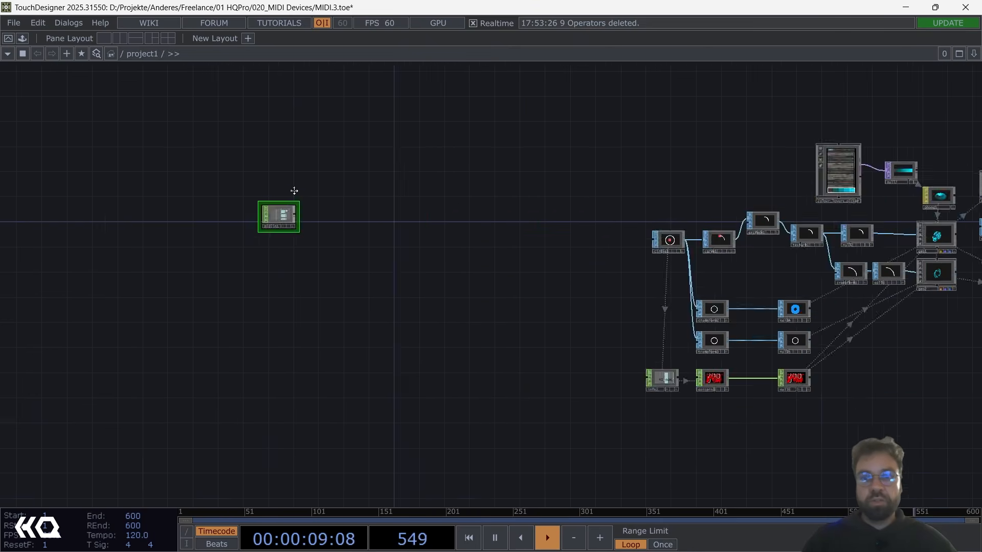
pyautogui.scroll(-3, 577, 240)
pyautogui.moveTo(577, 240); pyautogui.dragTo(213, 194)
pyautogui.scroll(-2, 213, 194)
pyautogui.scroll(8, 672, 243)
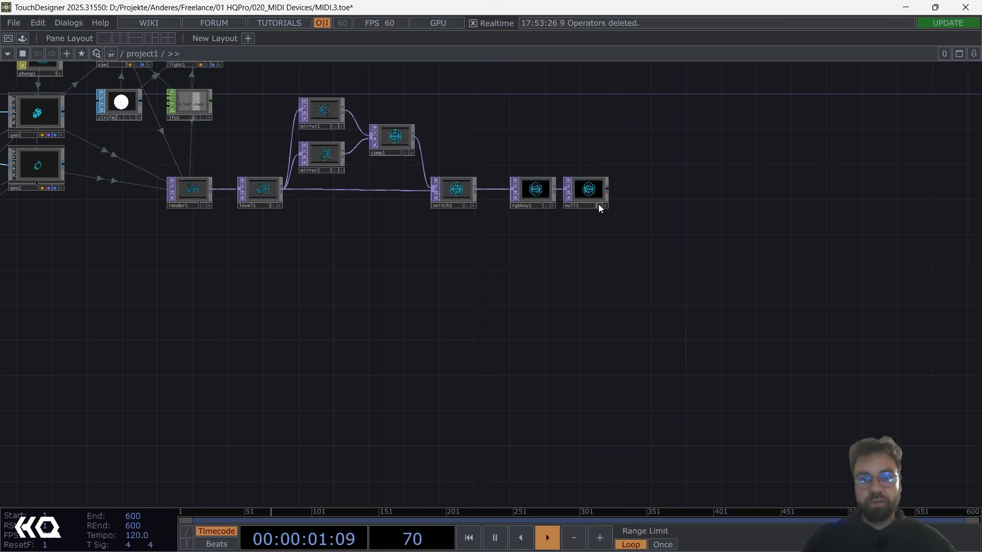
pyautogui.click(600, 205)
pyautogui.scroll(-2, 776, 300)
pyautogui.scroll(2, 596, 322)
pyautogui.moveTo(596, 322); pyautogui.dragTo(882, 310)
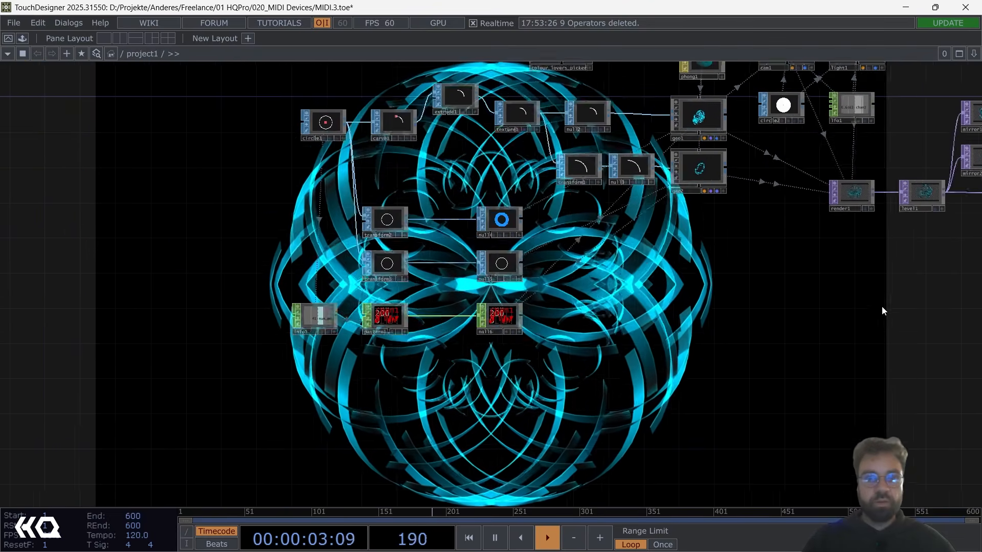
pyautogui.scroll(-2, 632, 304)
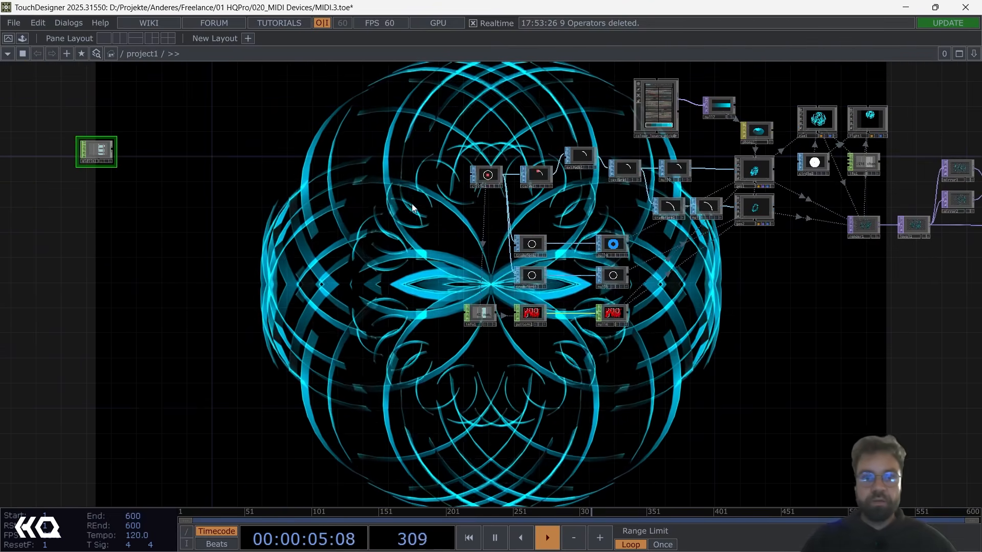
# - Show the parameters of the midiin1 operator next to the network
pyautogui.moveTo(413, 207); pyautogui.dragTo(596, 311)
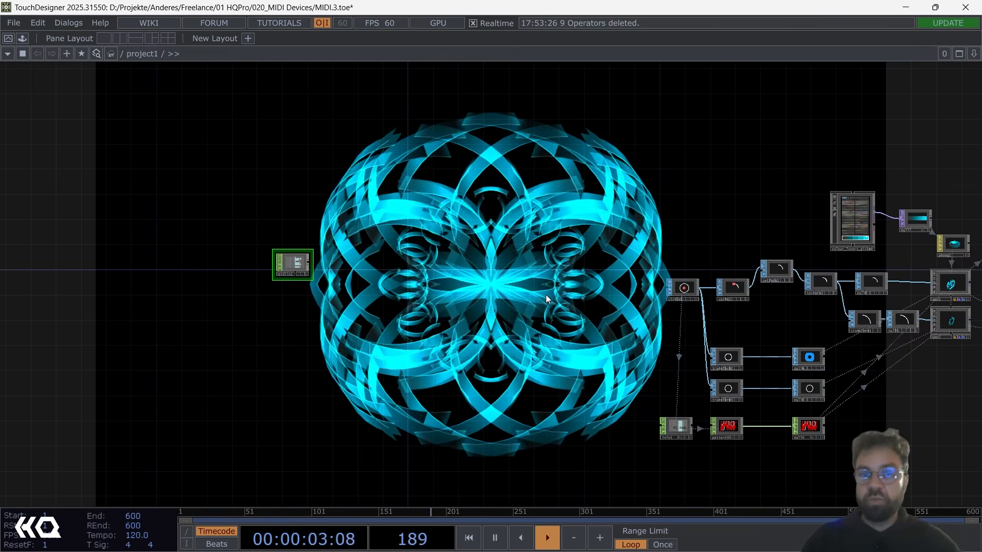
pyautogui.moveTo(545, 294); pyautogui.dragTo(422, 261)
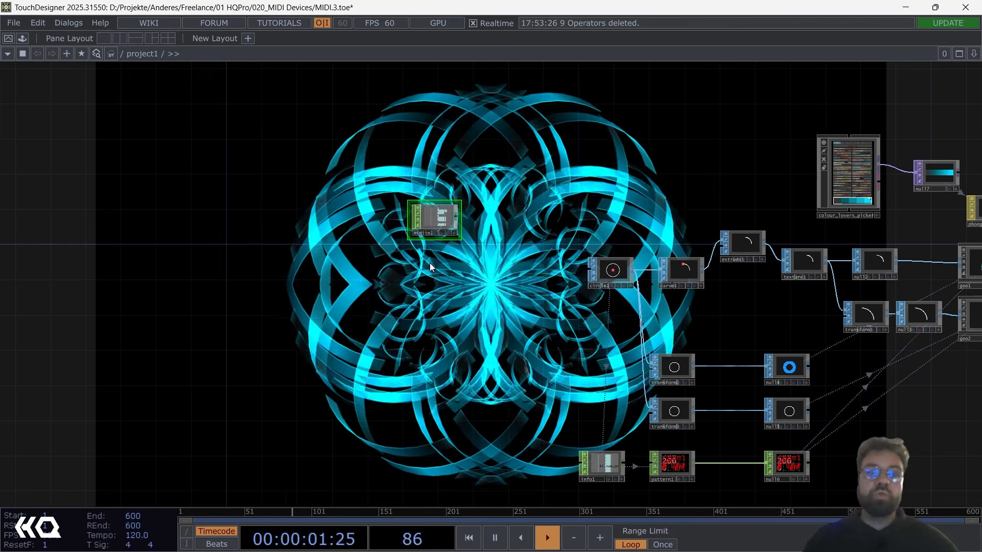
pyautogui.scroll(2, 511, 279)
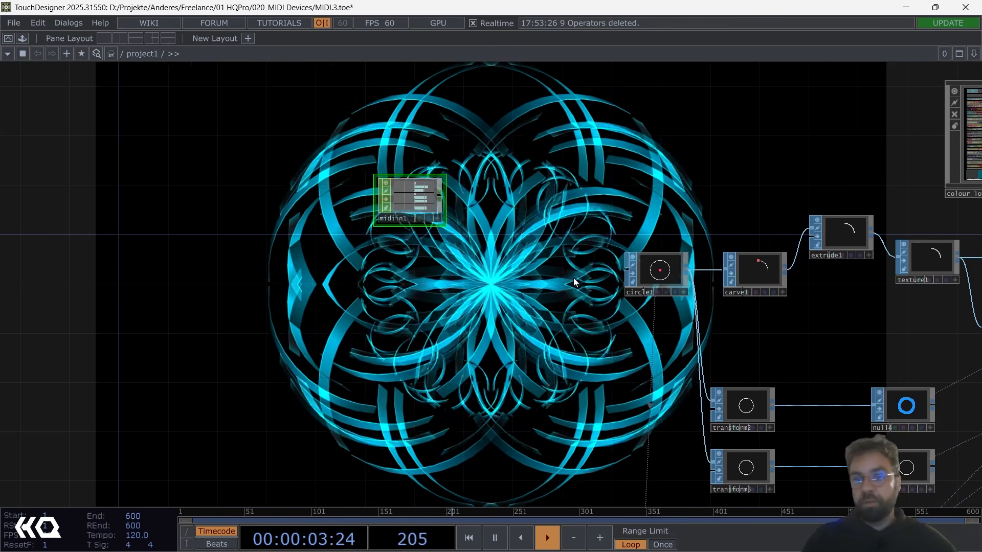
pyautogui.scroll(3, 443, 205)
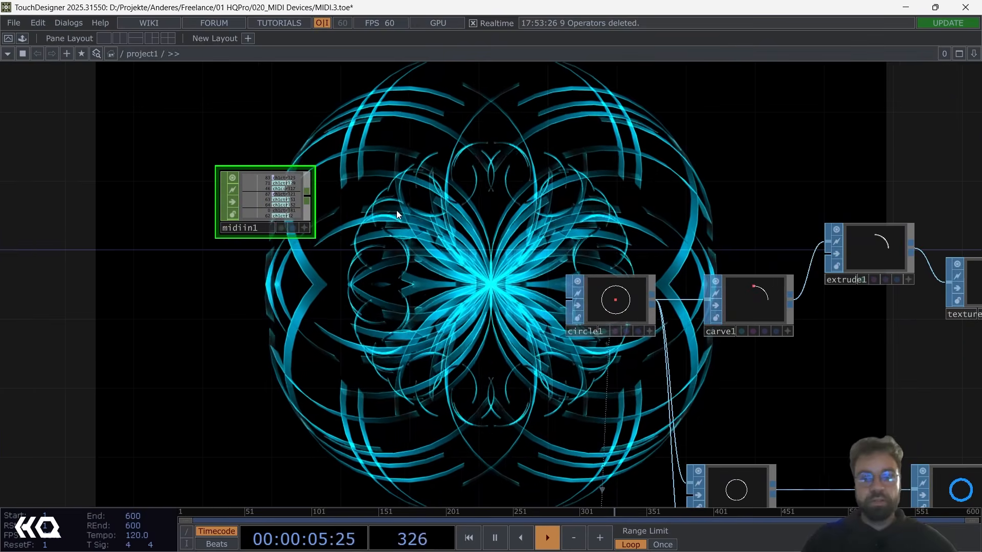
pyautogui.press('p')
pyautogui.moveTo(450, 202); pyautogui.dragTo(417, 233)
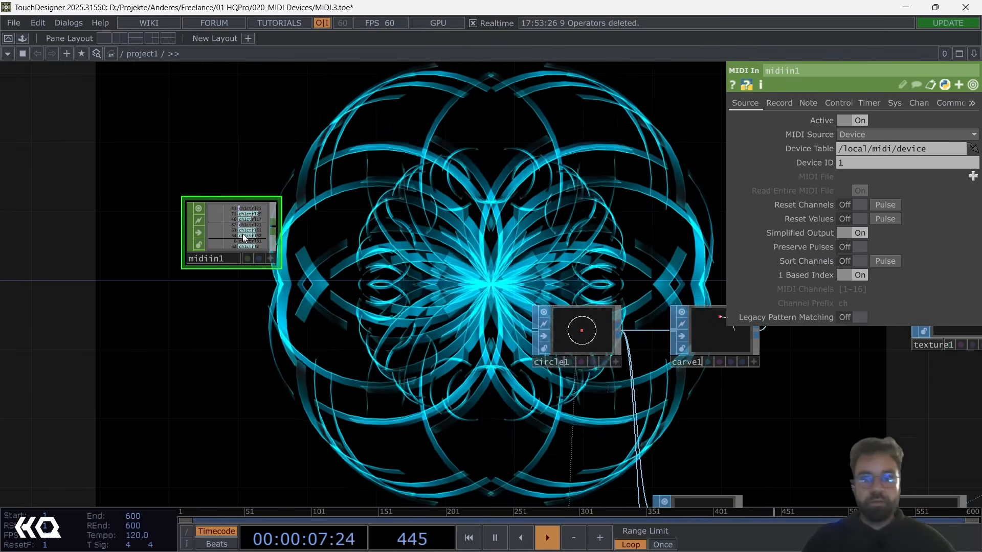
pyautogui.scroll(2, 242, 235)
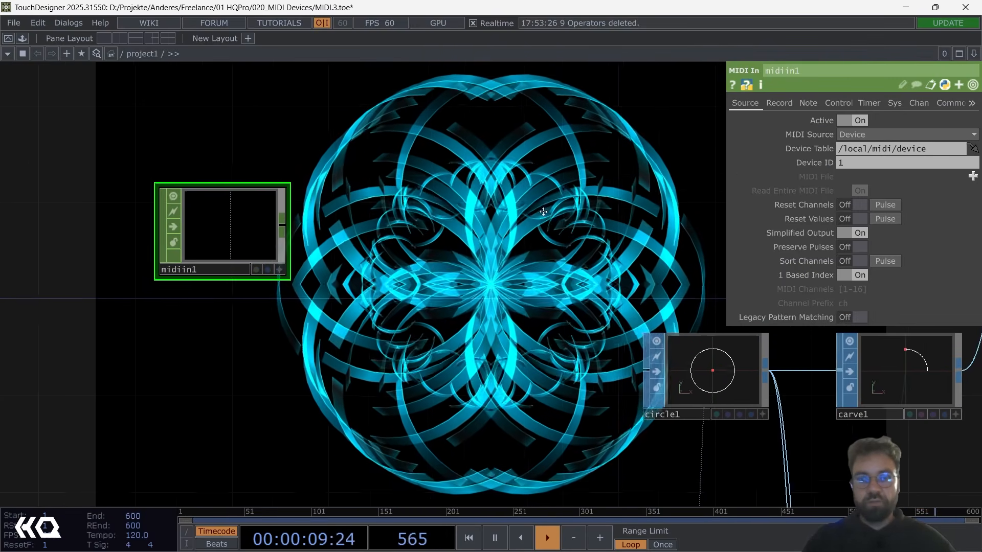
# - Select the carve1 operator to examine its Second U parameter, and go back to the midiin1 operator
pyautogui.moveTo(542, 211); pyautogui.dragTo(394, 194)
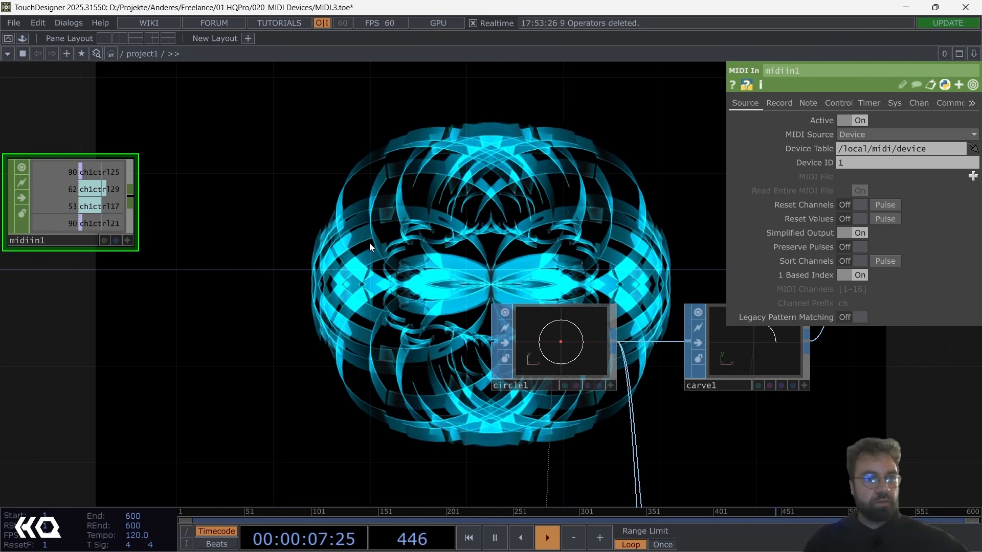
pyautogui.moveTo(458, 196); pyautogui.dragTo(397, 167)
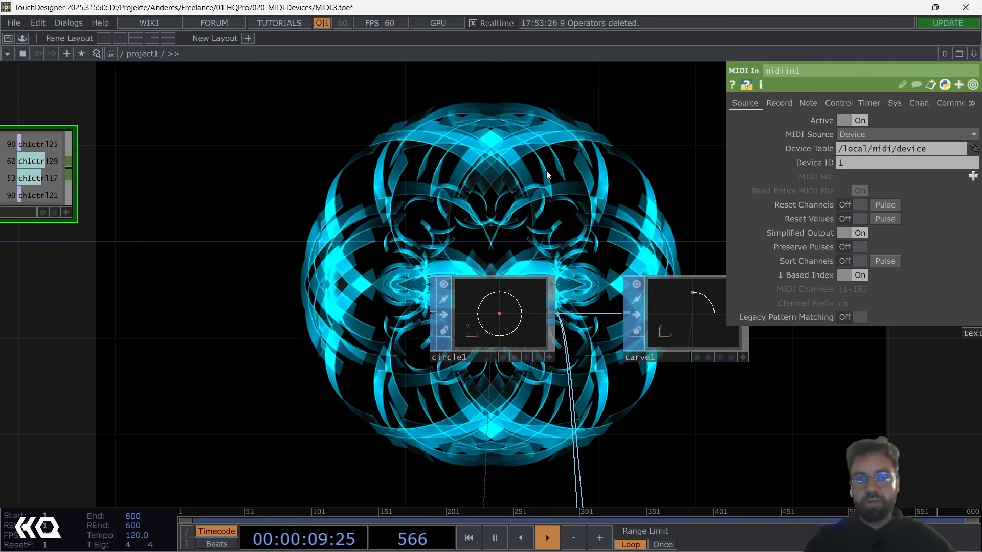
pyautogui.moveTo(547, 175); pyautogui.dragTo(438, 166)
pyautogui.click(587, 294)
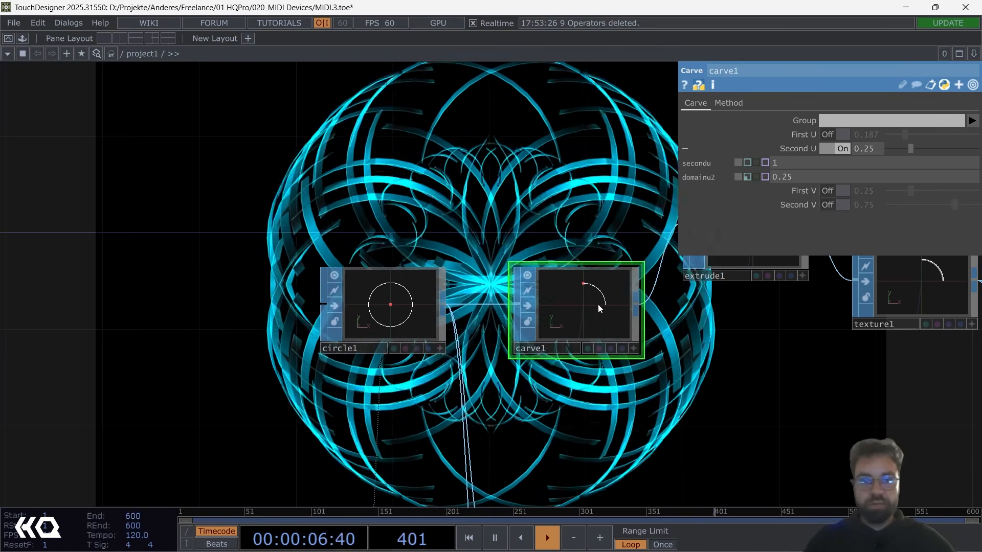
pyautogui.scroll(-4, 401, 195)
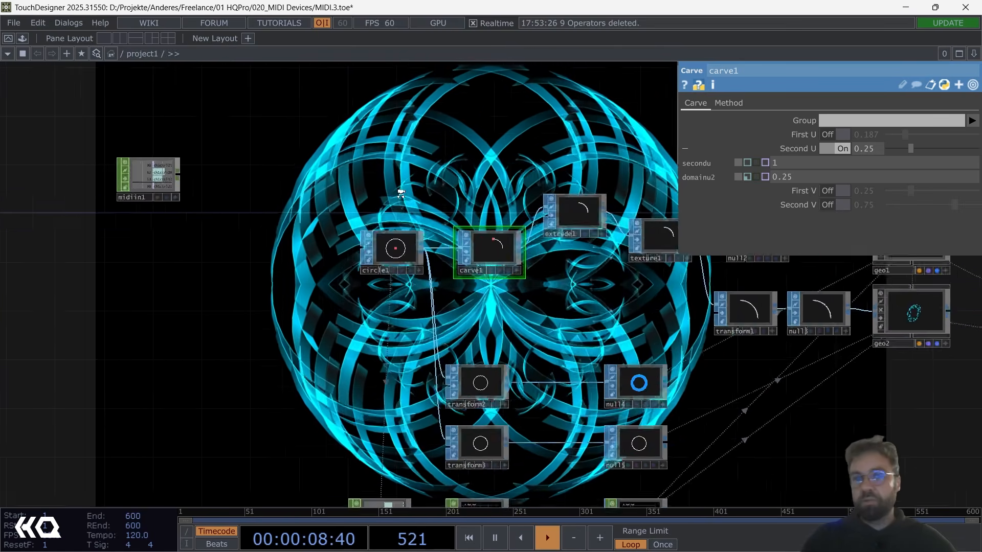
pyautogui.scroll(-2, 401, 194)
pyautogui.moveTo(375, 194); pyautogui.dragTo(484, 226)
pyautogui.scroll(6, 331, 199)
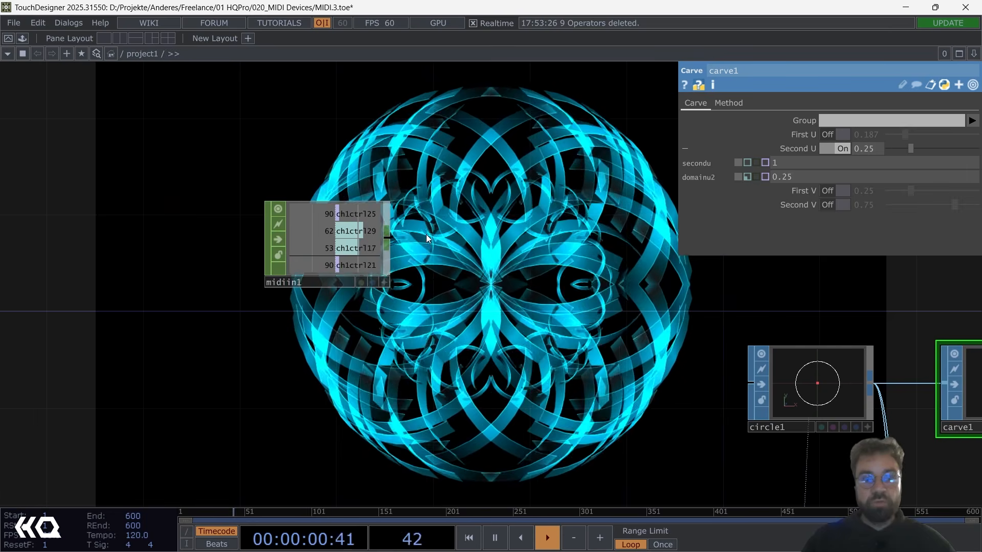
# - Add a Math CHOP connected to the output of midiin1
pyautogui.scroll(3, 399, 228)
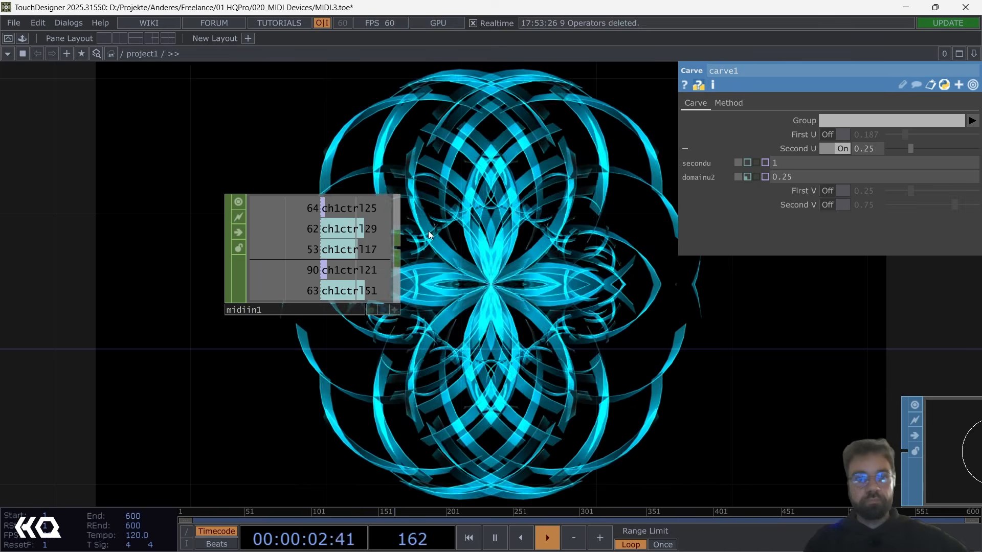
pyautogui.moveTo(435, 242); pyautogui.dragTo(344, 245)
pyautogui.rightClick(308, 248)
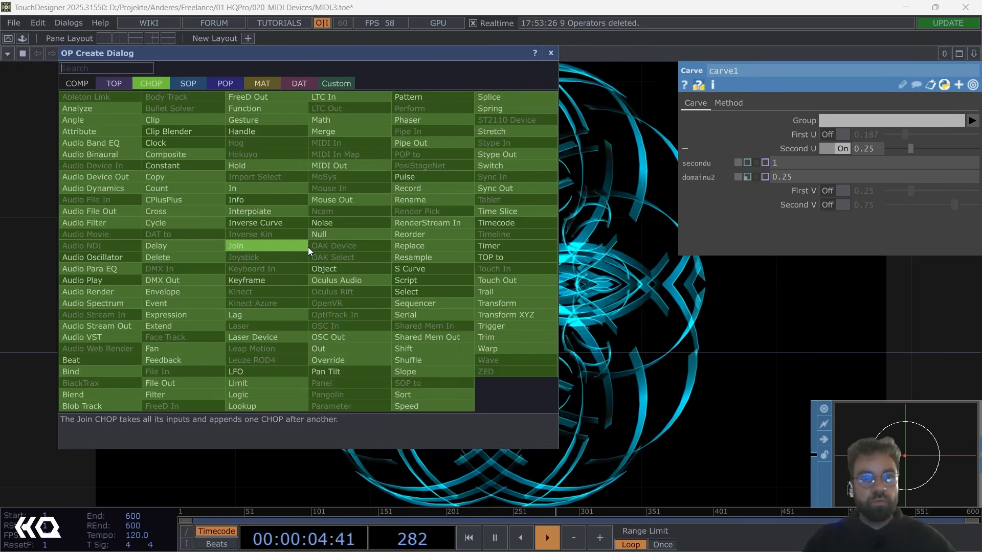
pyautogui.write('math')
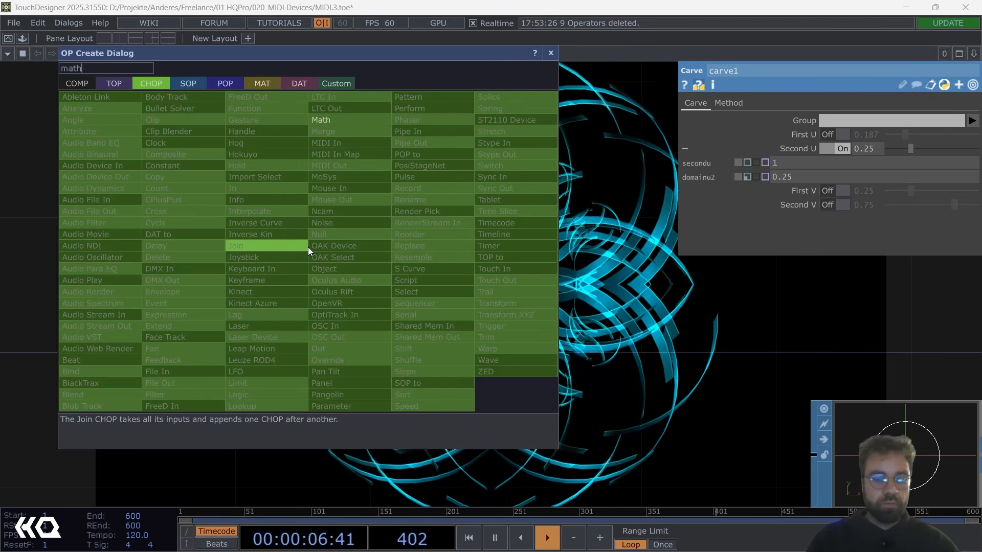
pyautogui.click(363, 120)
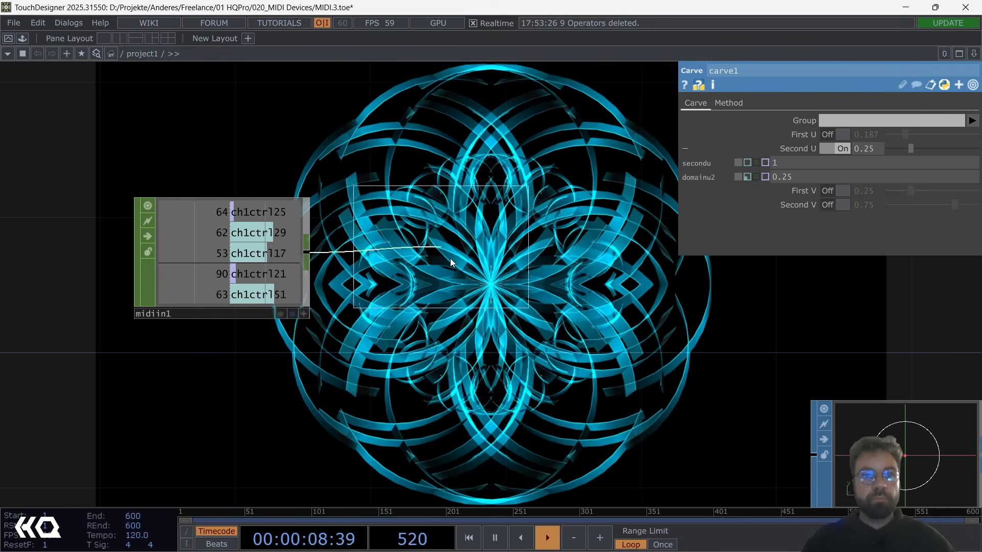
pyautogui.click(503, 249)
pyautogui.scroll(-2, 490, 286)
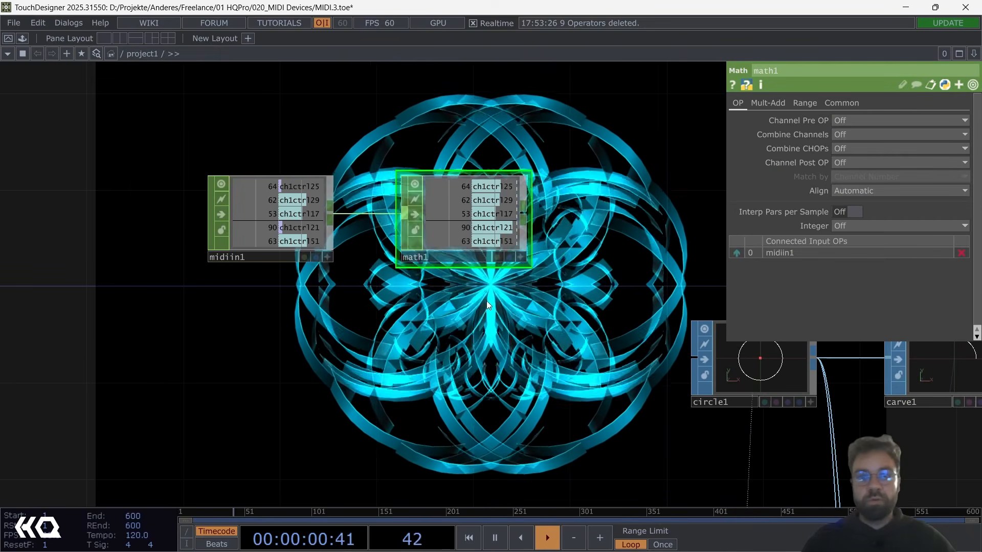
pyautogui.moveTo(440, 231); pyautogui.dragTo(270, 231)
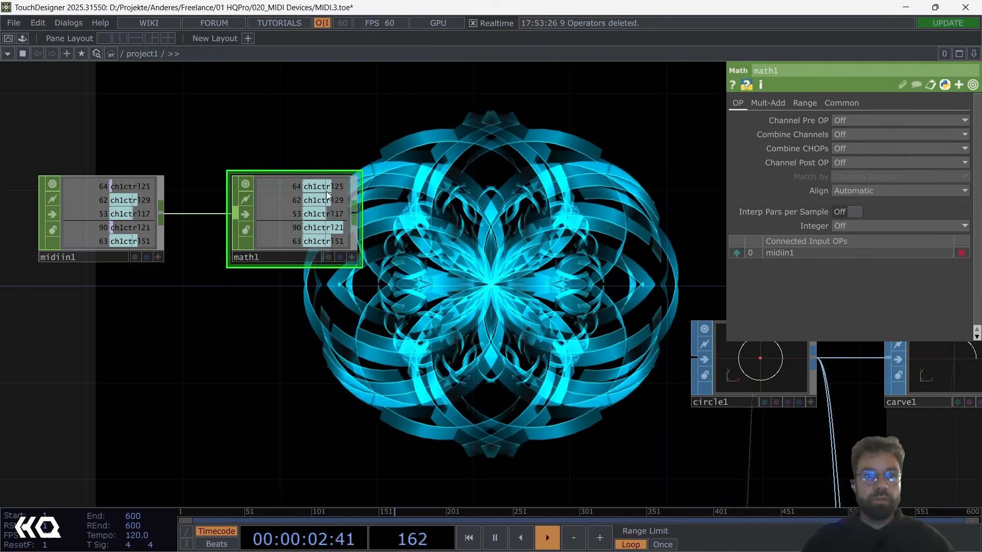
# - Set the upper From Range value of math1 to 127, leaving the To Range at 0 to 1
pyautogui.click(805, 103)
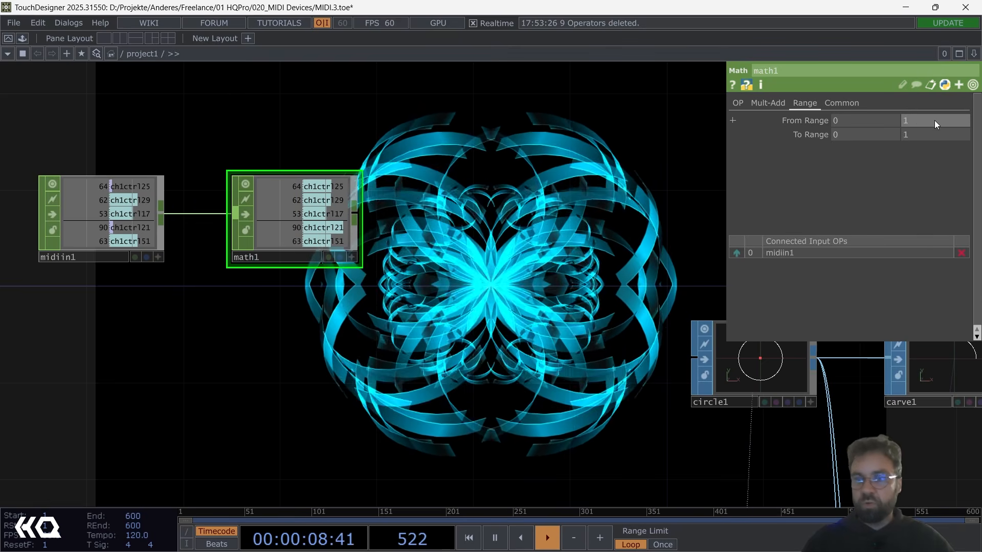
pyautogui.click(934, 121)
pyautogui.write('127')
pyautogui.press('Return')
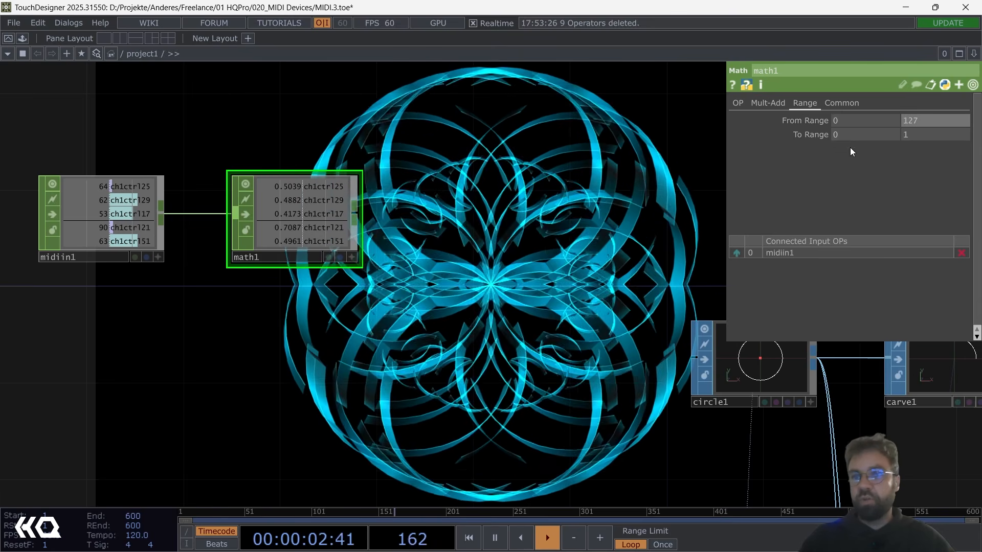
# - Select midiin1 and compare its raw controller values with the remapped channel values in math1
pyautogui.moveTo(363, 205); pyautogui.dragTo(375, 200)
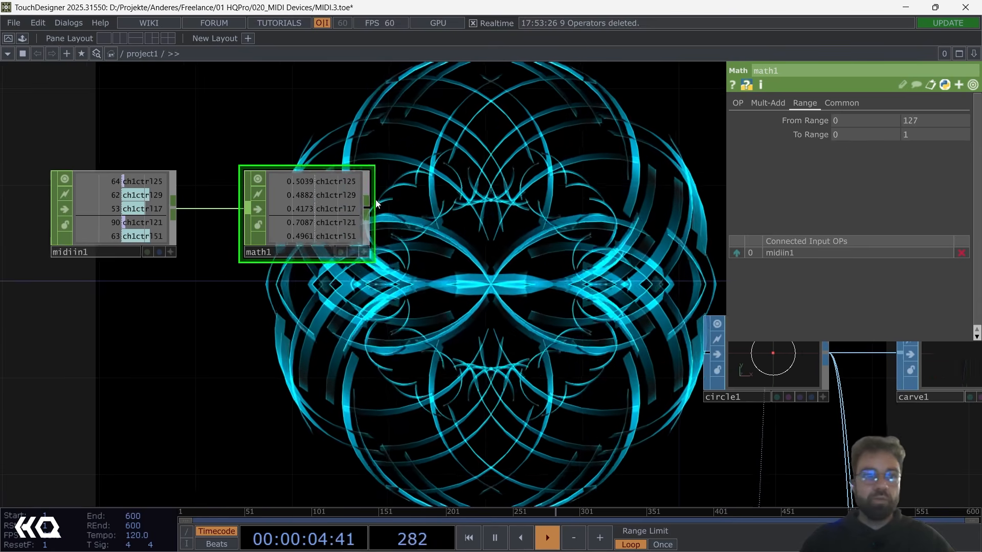
pyautogui.click(119, 196)
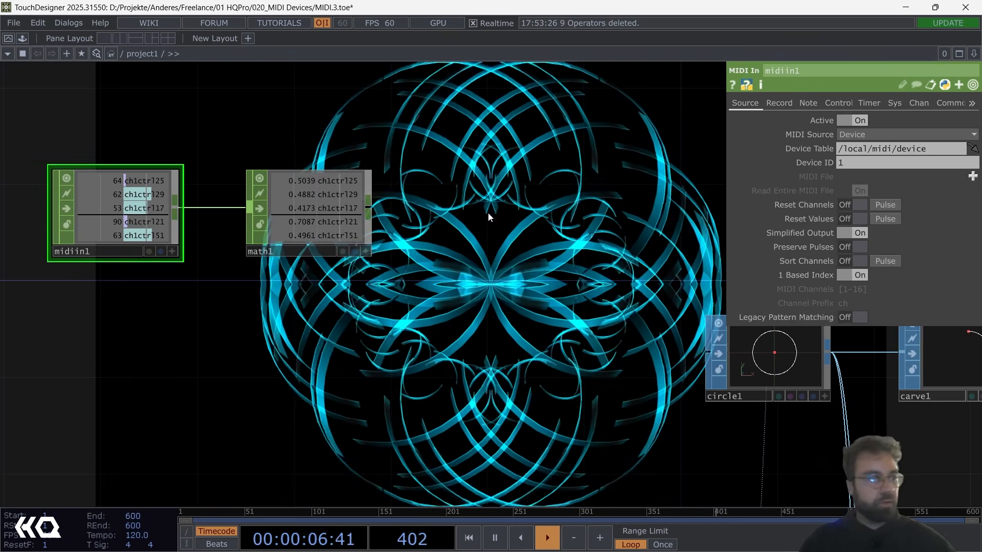
pyautogui.scroll(5, 321, 202)
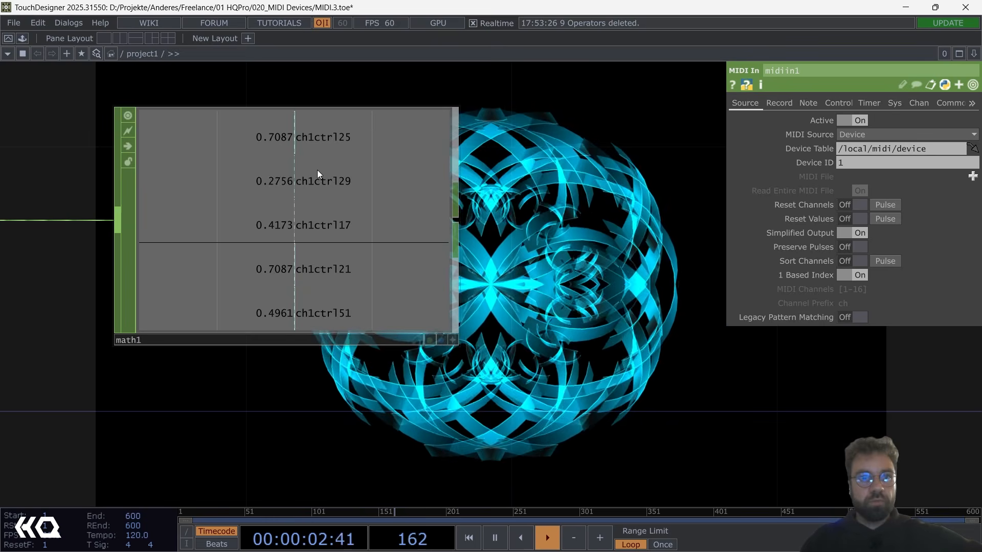
pyautogui.scroll(-6, 317, 170)
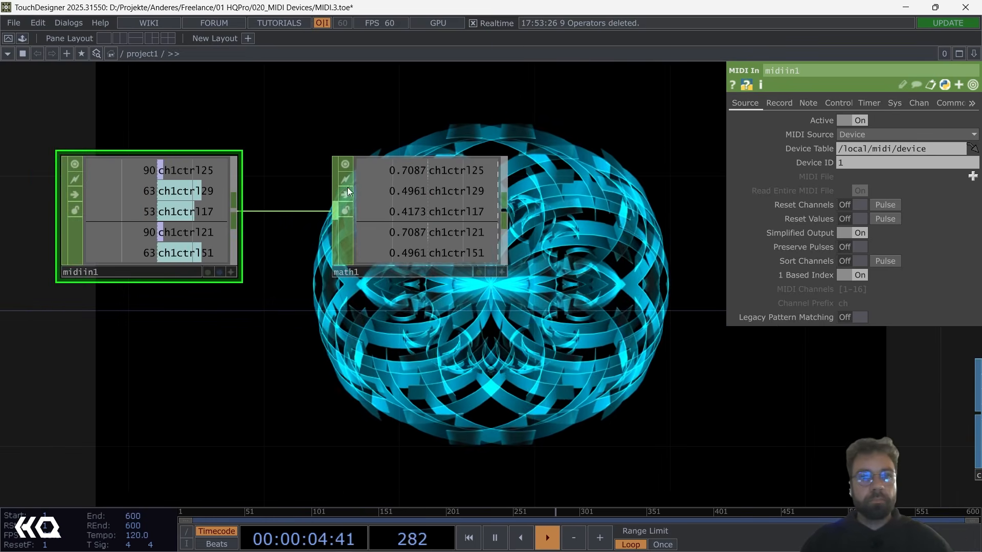
pyautogui.moveTo(558, 207); pyautogui.dragTo(468, 225)
pyautogui.scroll(-5, 425, 215)
pyautogui.moveTo(468, 263); pyautogui.dragTo(320, 220, button='right')
pyautogui.moveTo(407, 224); pyautogui.dragTo(226, 220)
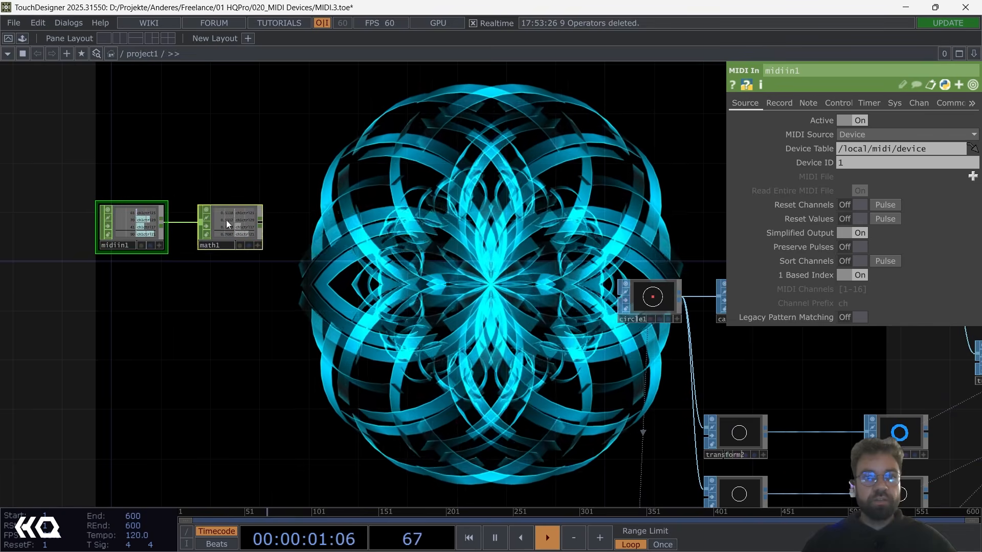
# - Add a Rename CHOP connected to the output of math1
pyautogui.scroll(3, 287, 227)
pyautogui.press('Tab')
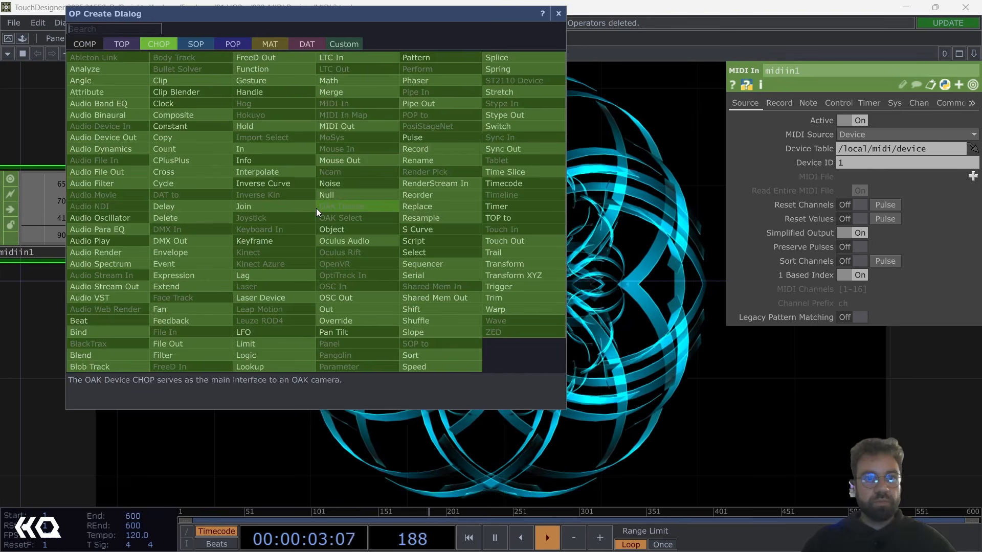
pyautogui.write('ren')
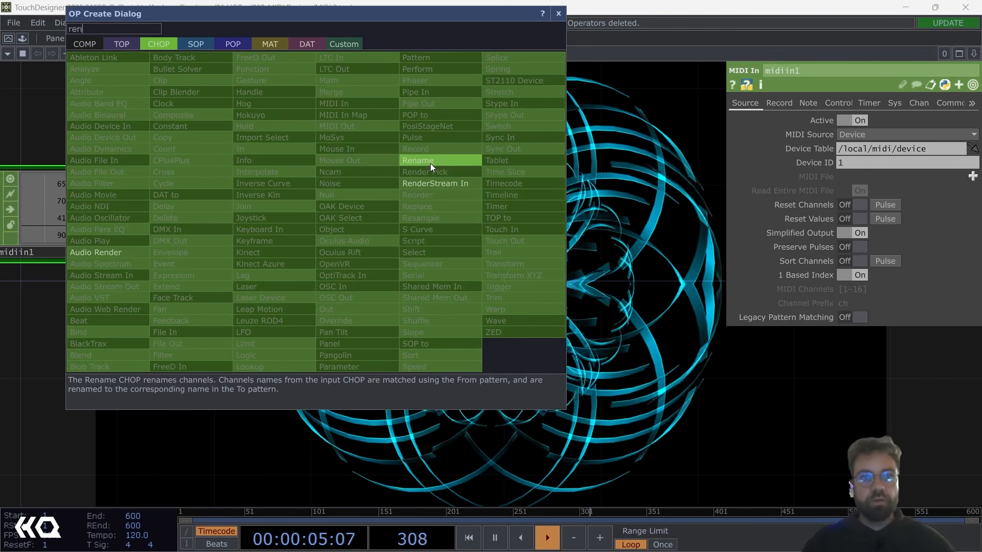
pyautogui.click(430, 161)
pyautogui.click(405, 207)
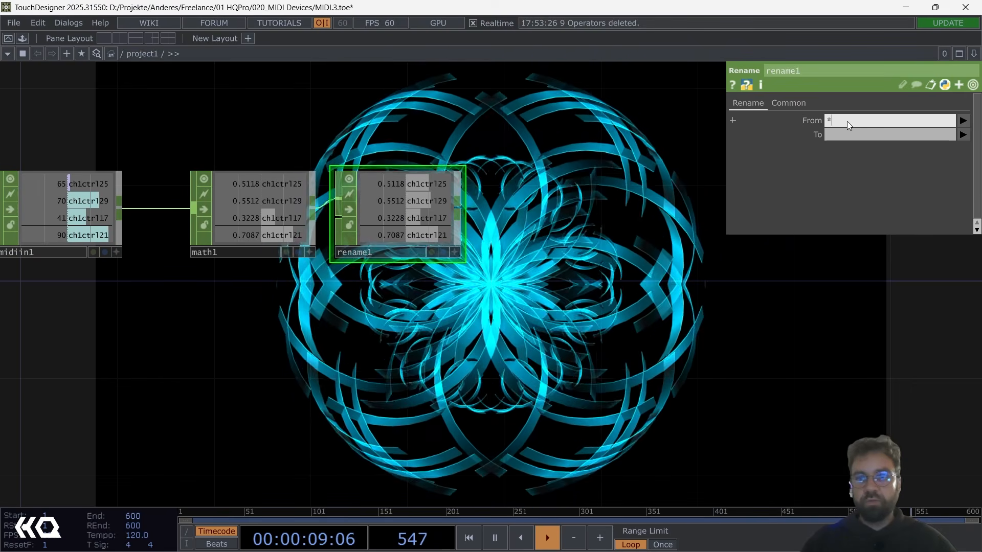
# - Rename the channels in rename1 from the pattern ch1ctrl* to knob*
pyautogui.doubleClick(846, 122)
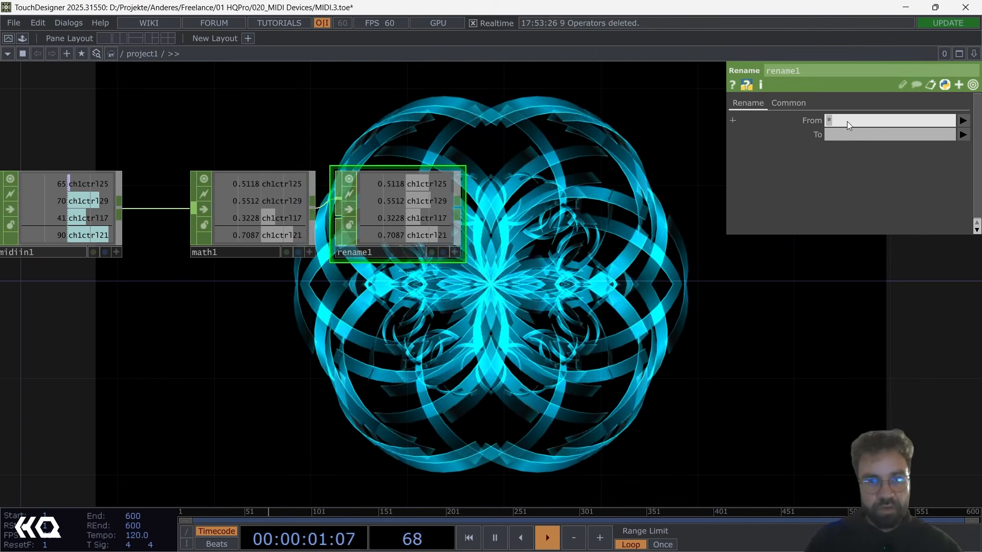
pyautogui.scroll(2, 452, 197)
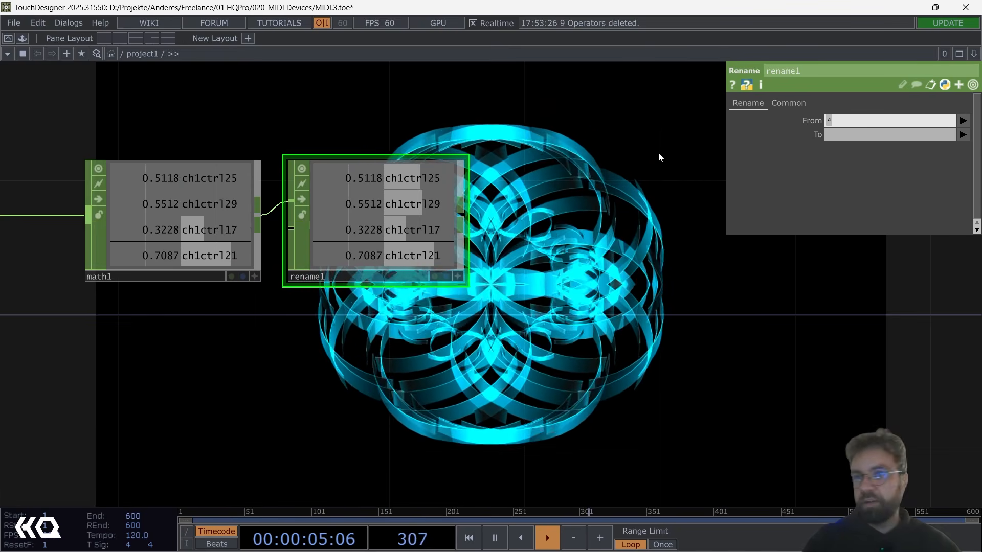
pyautogui.write('ch')
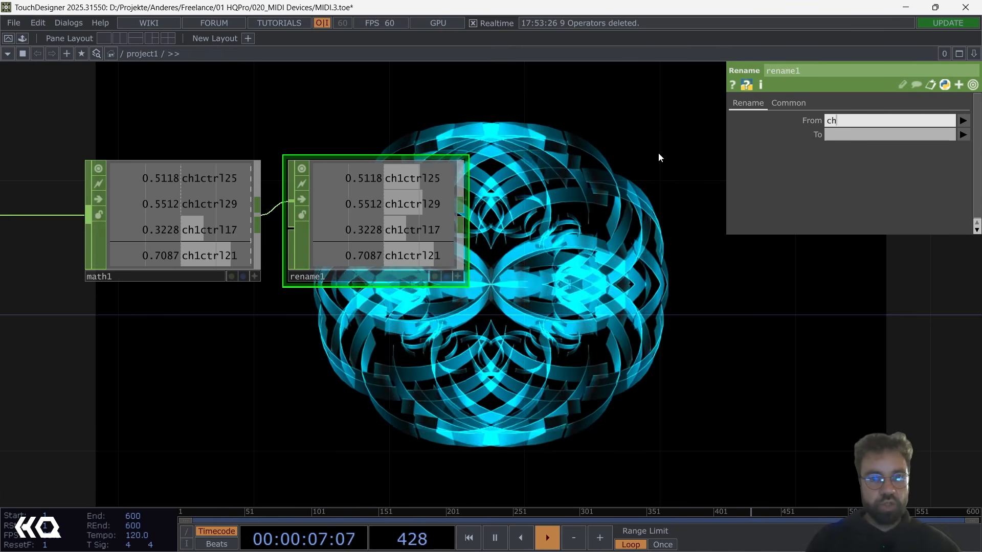
pyautogui.write('1ct')
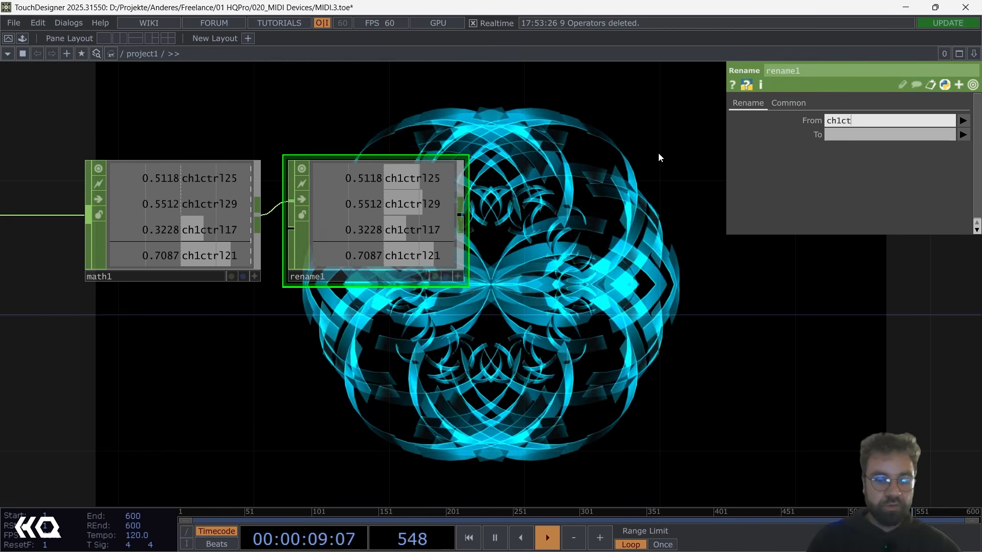
pyautogui.write('rl')
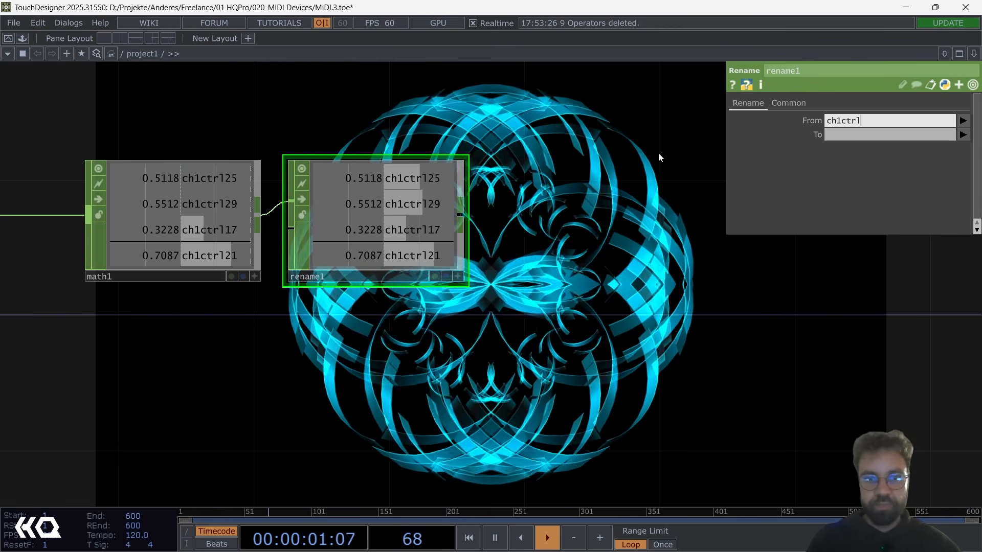
pyautogui.write('*')
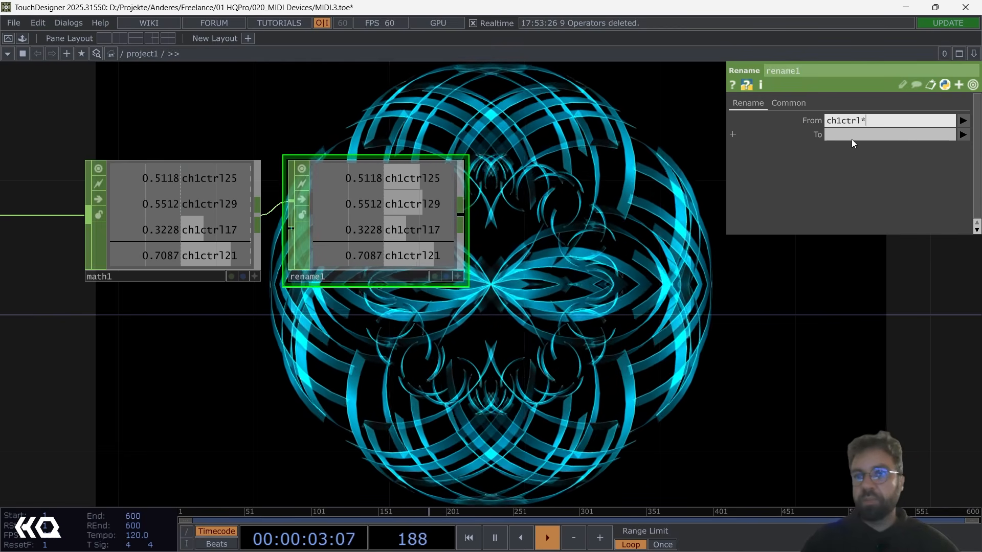
pyautogui.click(869, 138)
pyautogui.write('knob')
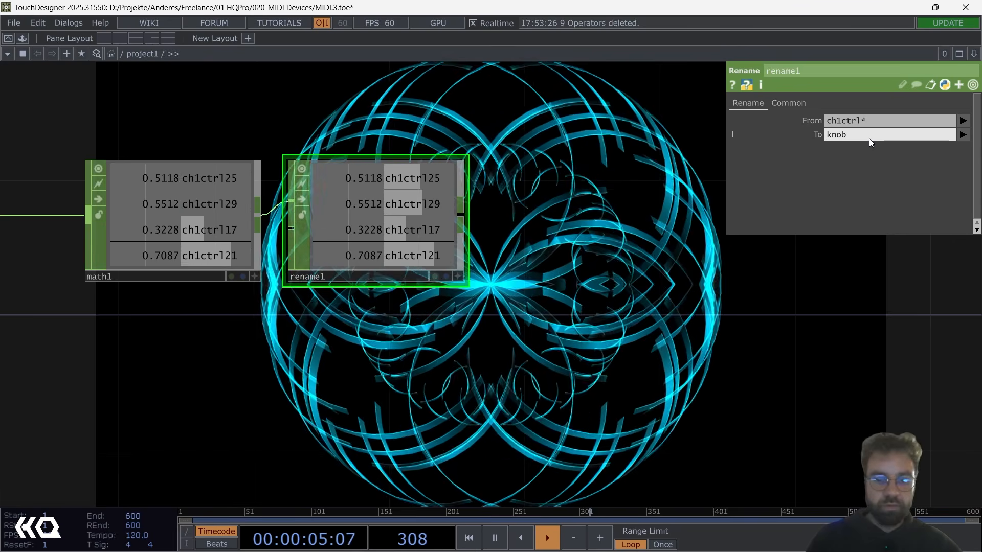
pyautogui.write('*')
pyautogui.press('Return')
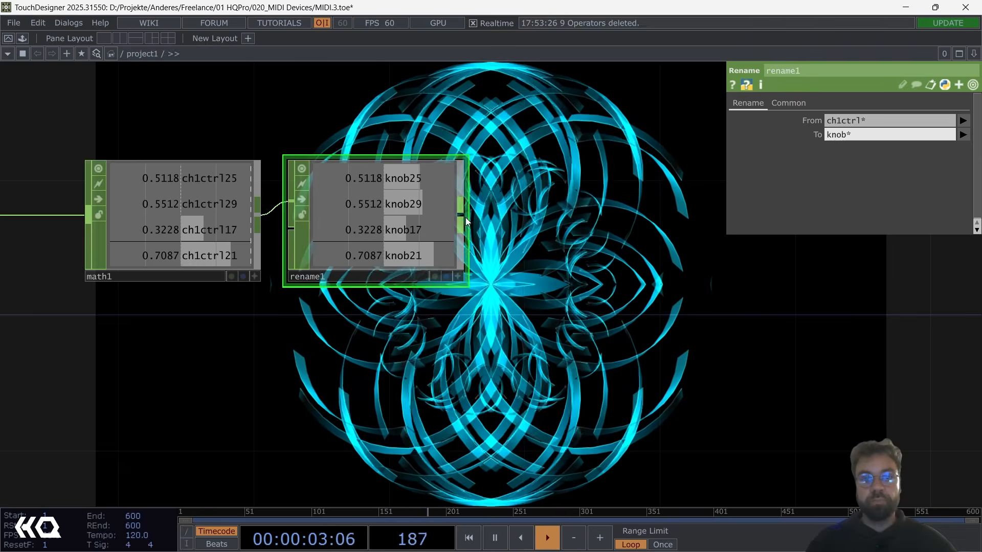
# - Append a Null CHOP to the output of rename1 and name it MIDI
pyautogui.rightClick(462, 216)
pyautogui.click(524, 201)
pyautogui.click(615, 241)
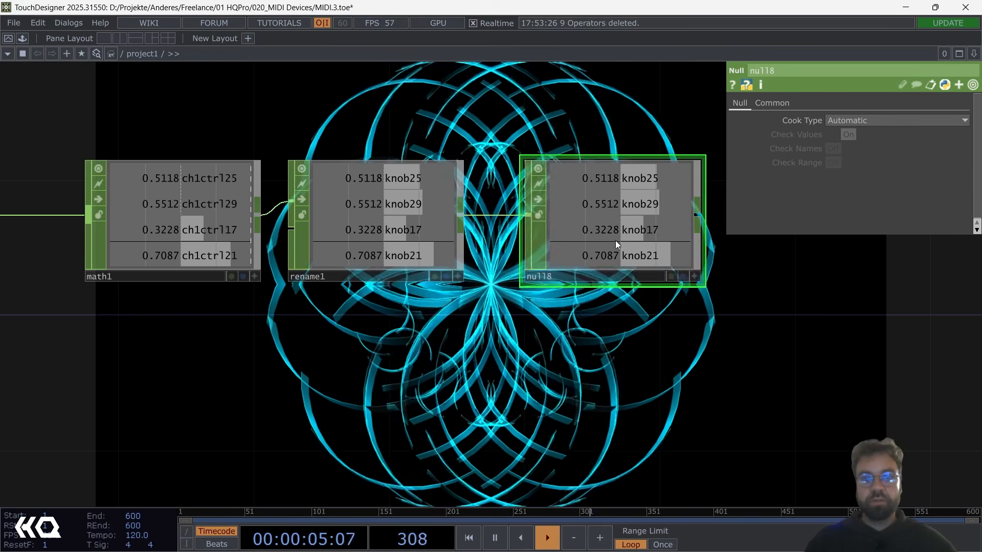
pyautogui.click(554, 275)
pyautogui.write('MI')
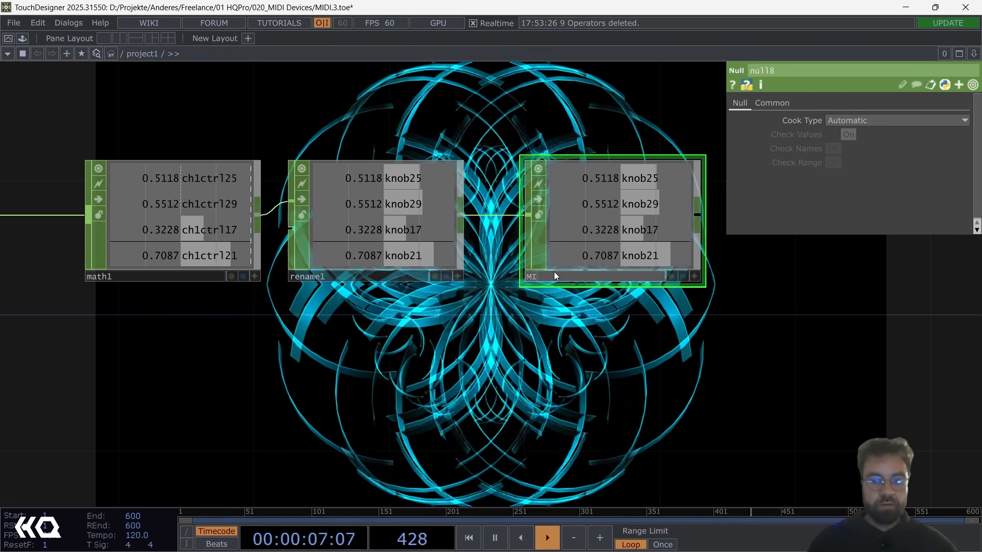
pyautogui.write('DI')
pyautogui.press('Return')
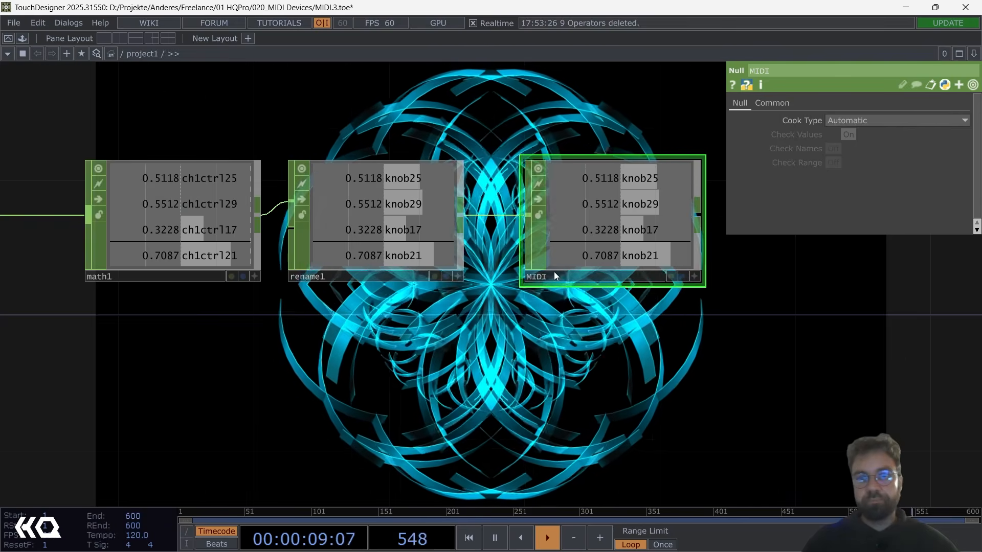
# - Select the carve1 operator and try its Second U parameter at 0.162 and 0.228
pyautogui.scroll(-4, 555, 274)
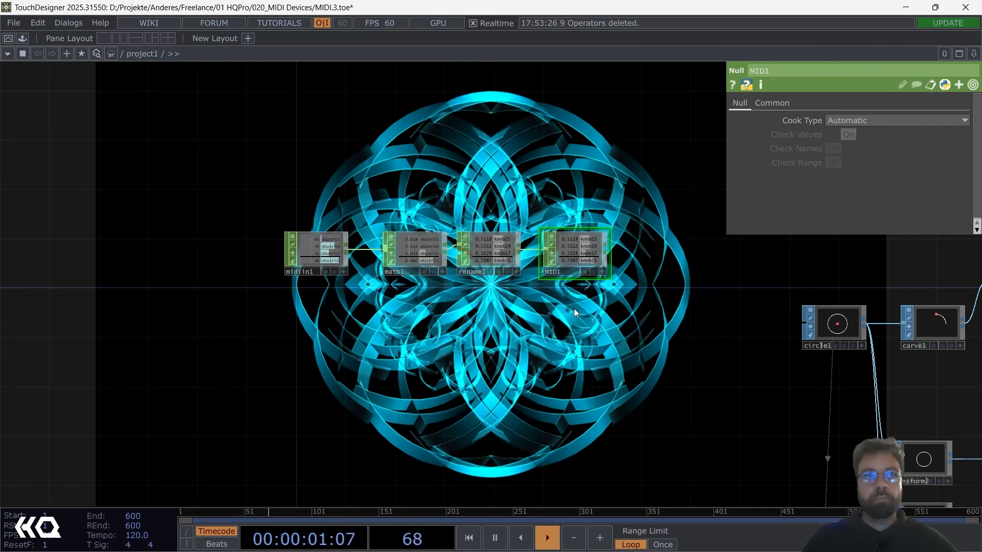
pyautogui.moveTo(574, 308); pyautogui.dragTo(436, 276)
pyautogui.moveTo(518, 292); pyautogui.dragTo(441, 291)
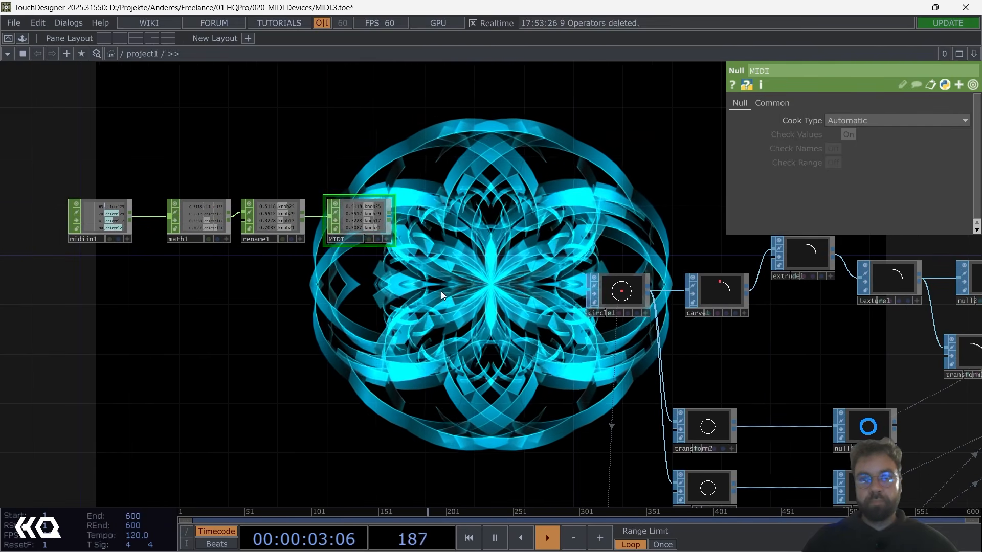
pyautogui.click(718, 291)
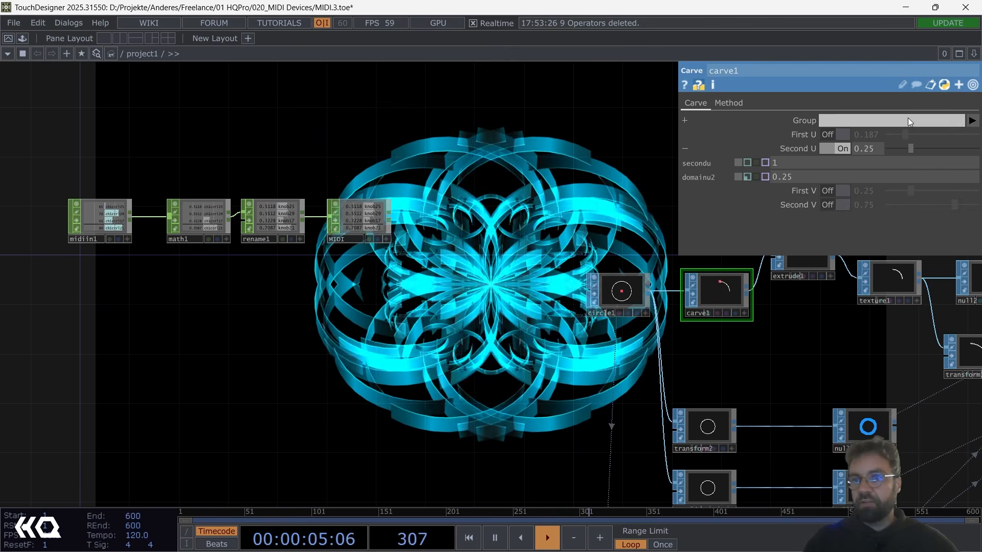
pyautogui.moveTo(910, 148); pyautogui.dragTo(903, 148)
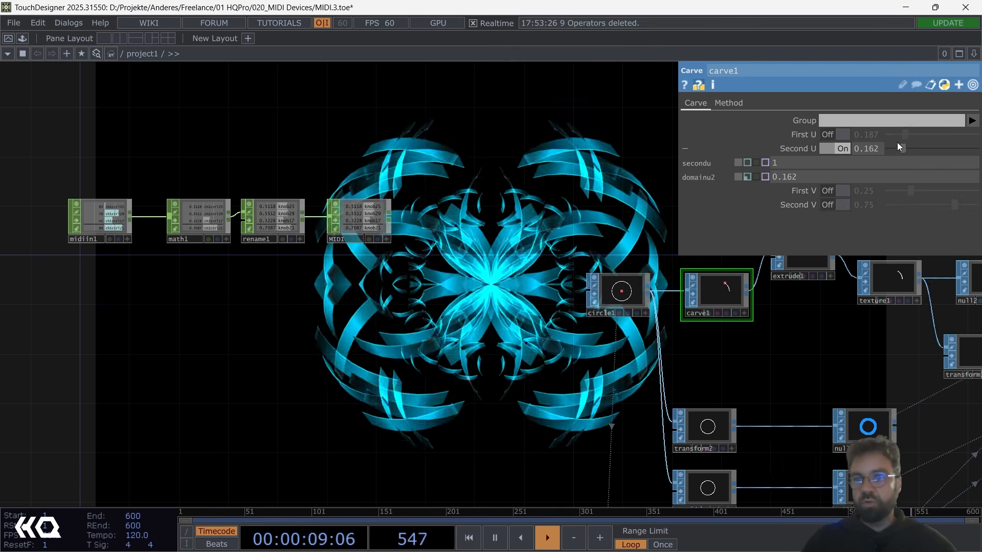
pyautogui.moveTo(904, 147); pyautogui.dragTo(909, 148)
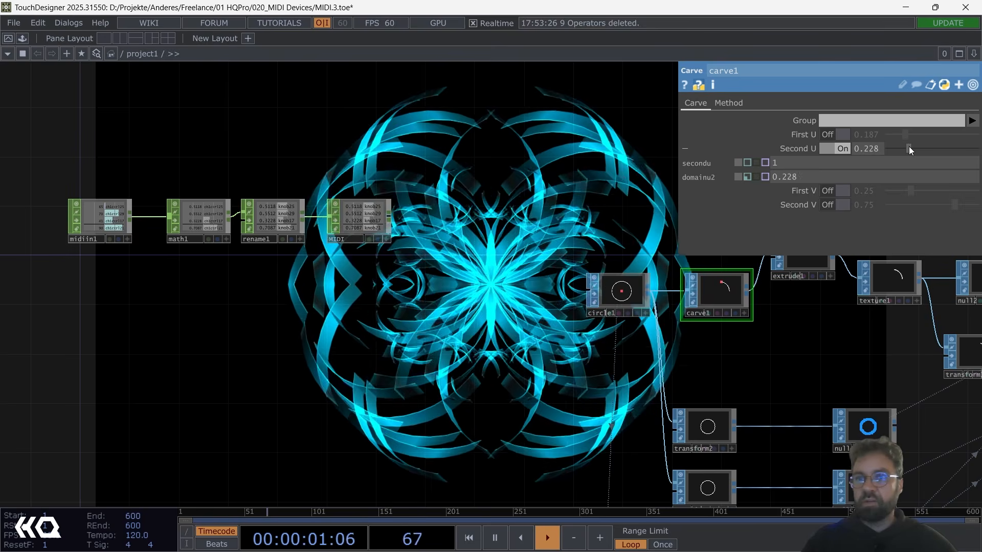
# - Drive carve1's Second U parameter with a CHOP reference to the knob25 channel of the MIDI null
pyautogui.scroll(5, 421, 268)
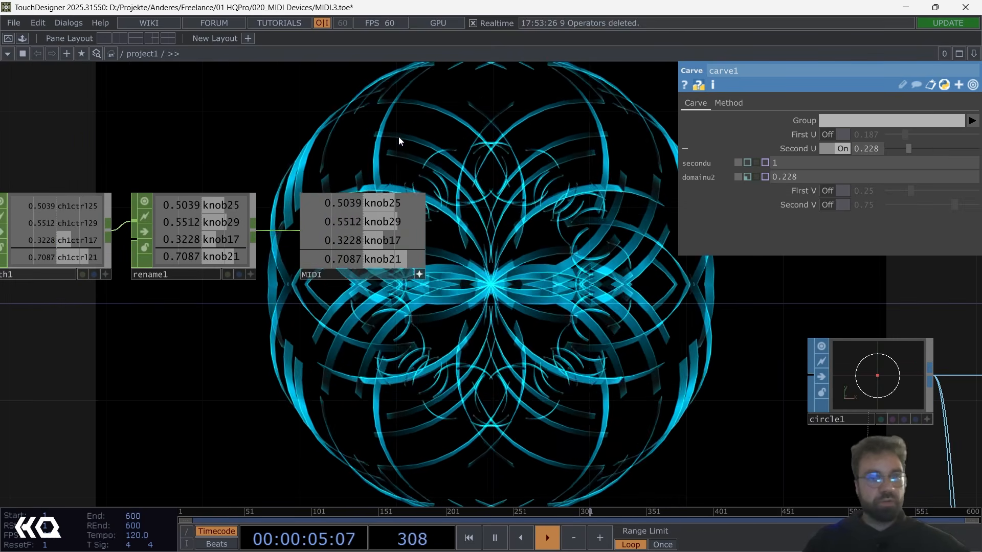
pyautogui.moveTo(382, 203); pyautogui.dragTo(873, 149)
pyautogui.click(870, 145)
pyautogui.moveTo(543, 146); pyautogui.dragTo(529, 183)
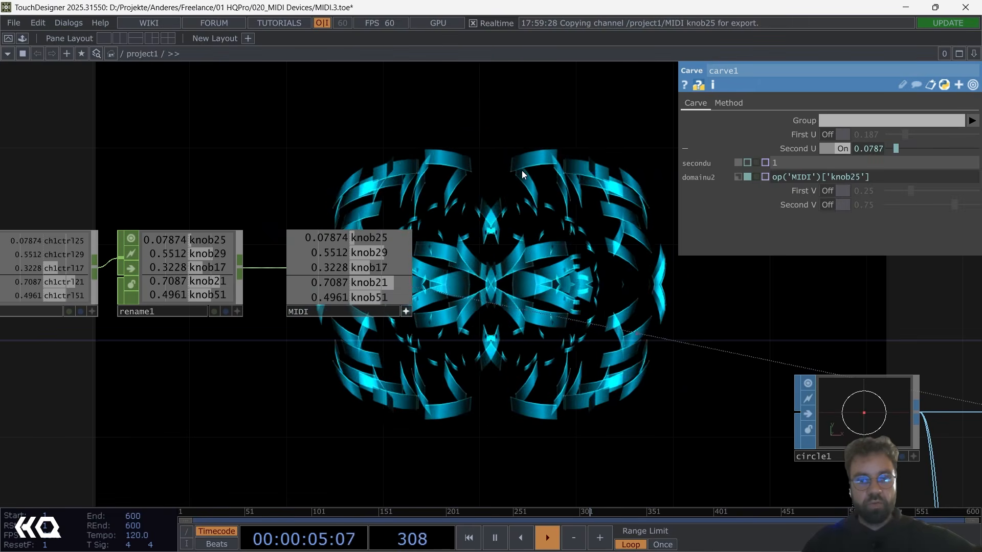
pyautogui.moveTo(505, 231); pyautogui.dragTo(503, 227)
pyautogui.moveTo(470, 165); pyautogui.dragTo(212, 204)
pyautogui.scroll(2, 394, 228)
pyautogui.moveTo(394, 230); pyautogui.dragTo(385, 176)
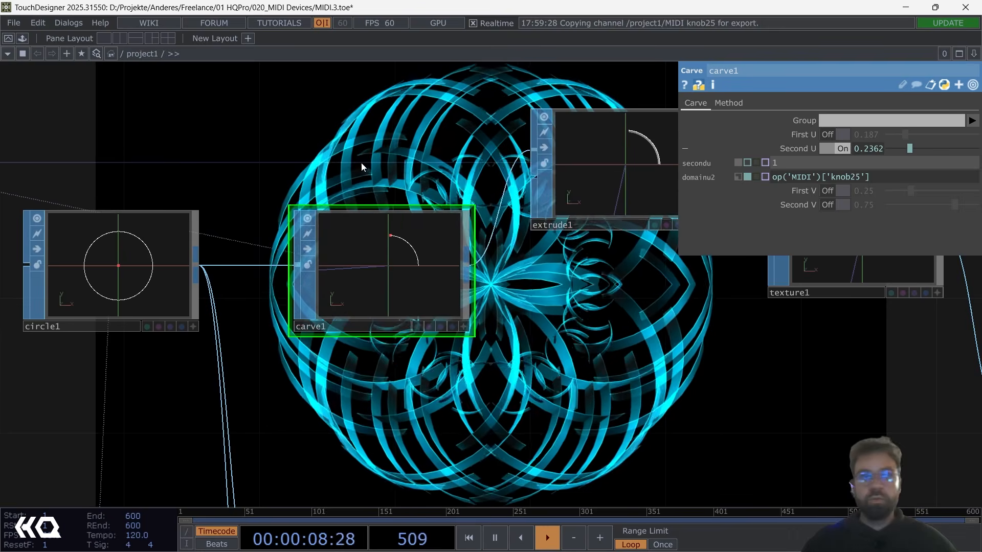
# - Drive transform1's Uniform Scale with a CHOP reference to the knob29 channel of the MIDI null
pyautogui.scroll(-2, 361, 163)
pyautogui.scroll(-5, 382, 209)
pyautogui.scroll(-3, 463, 236)
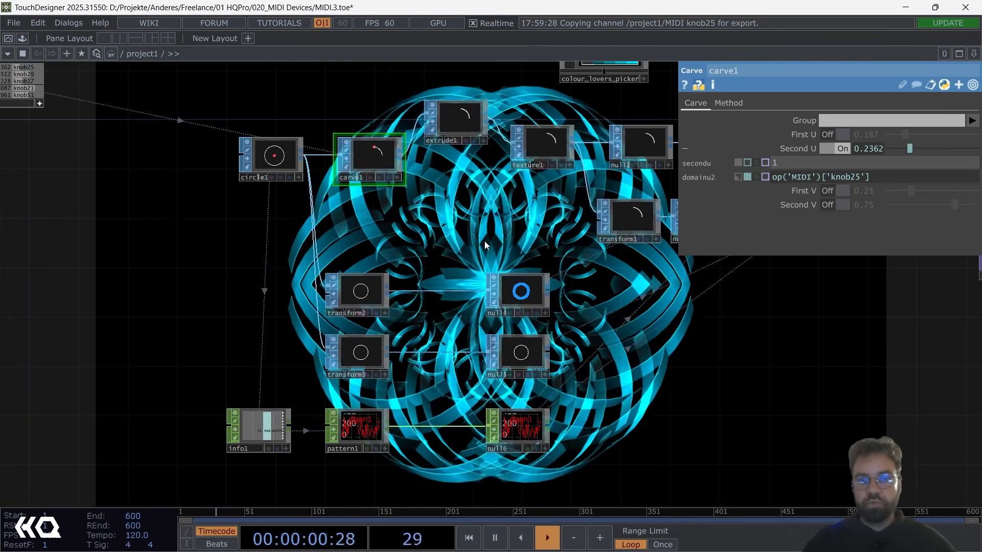
pyautogui.click(631, 217)
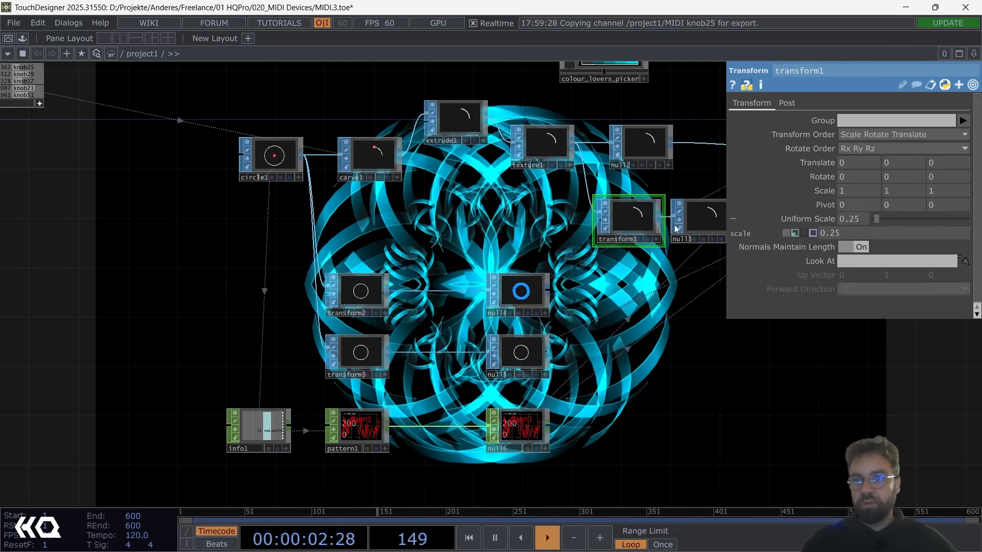
pyautogui.moveTo(216, 236); pyautogui.dragTo(479, 368)
pyautogui.scroll(3, 300, 292)
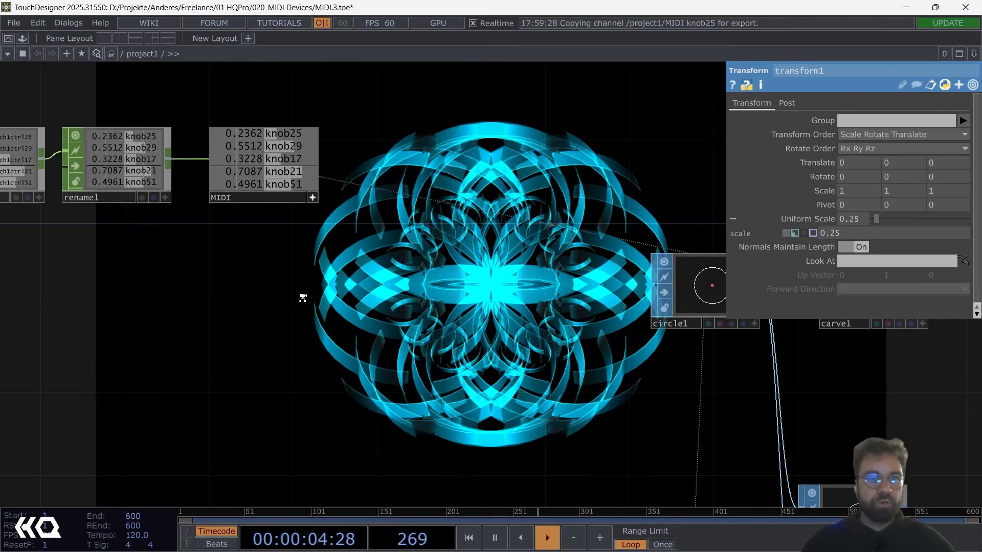
pyautogui.moveTo(804, 192); pyautogui.dragTo(854, 218)
pyautogui.click(856, 214)
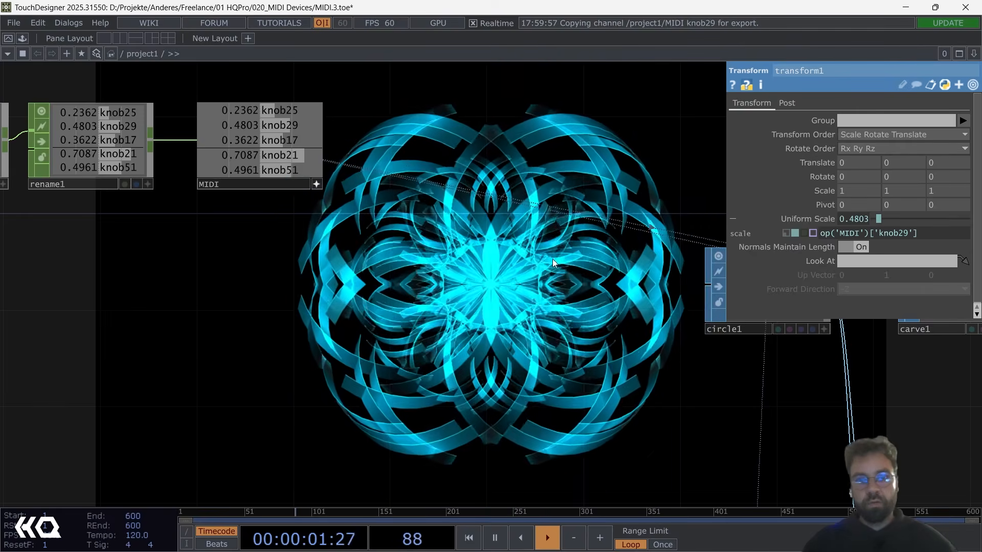
# - Drive extrude1's Depth Scale with a CHOP reference to the knob17 channel of the MIDI null
pyautogui.scroll(-5, 584, 261)
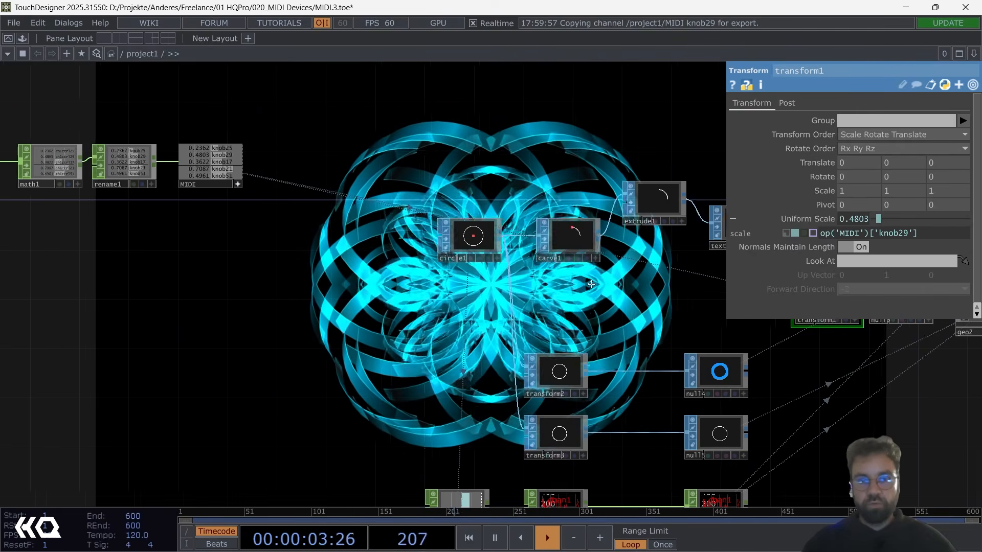
pyautogui.scroll(5, 450, 214)
pyautogui.click(510, 199)
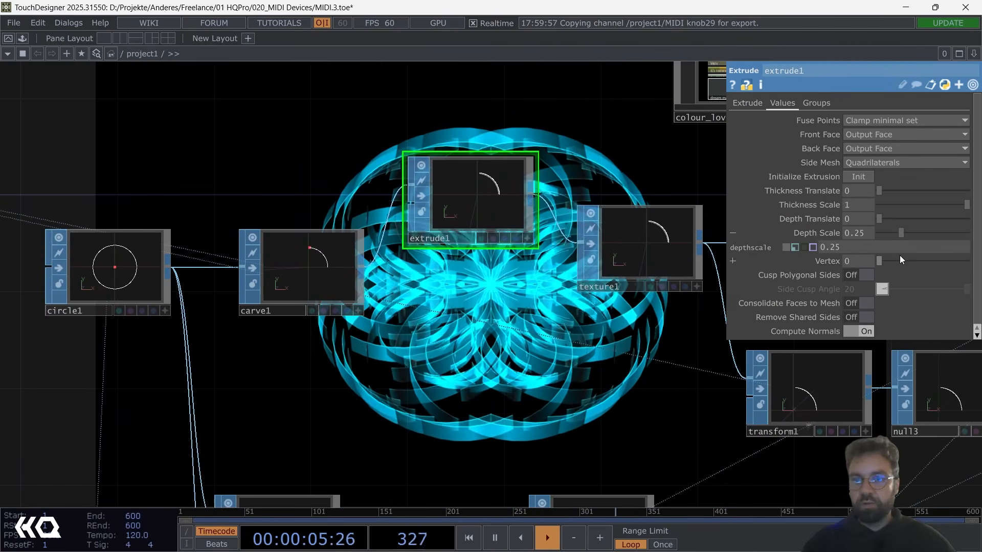
pyautogui.moveTo(901, 233)
pyautogui.mouseDown()
pyautogui.moveTo(878, 232)
pyautogui.moveTo(895, 234)
pyautogui.mouseUp()
pyautogui.moveTo(143, 184); pyautogui.dragTo(615, 229)
pyautogui.click(96, 167)
pyautogui.moveTo(95, 167); pyautogui.dragTo(864, 234)
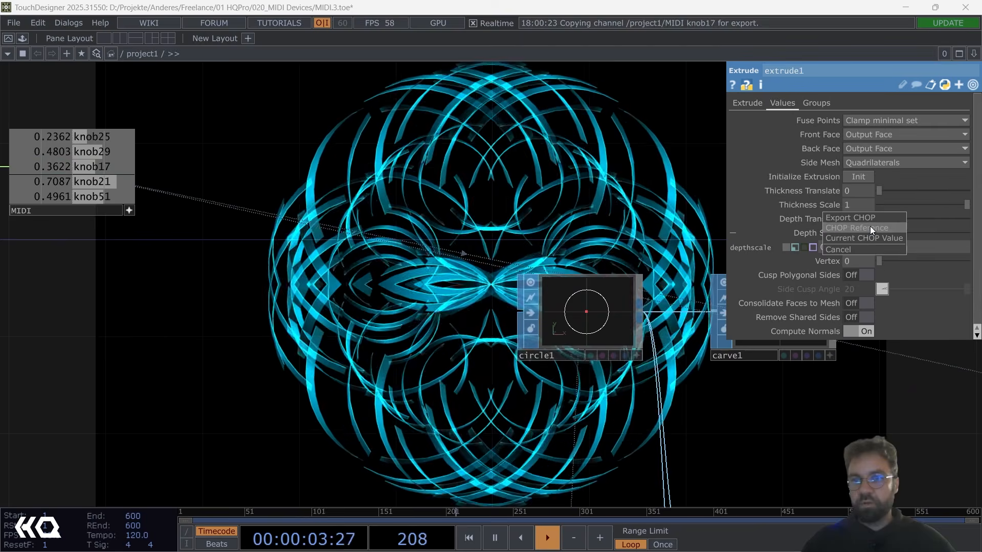
pyautogui.click(869, 227)
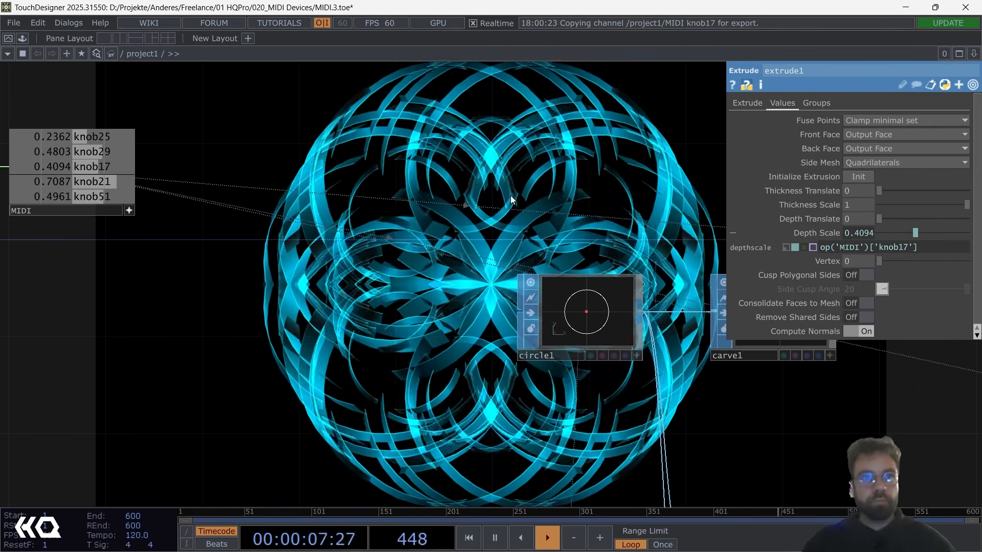
# - Drive the second Taper value of pattern1 with a CHOP reference to the knob21 channel of the MIDI null
pyautogui.moveTo(479, 158); pyautogui.dragTo(387, 109)
pyautogui.scroll(-5, 386, 109)
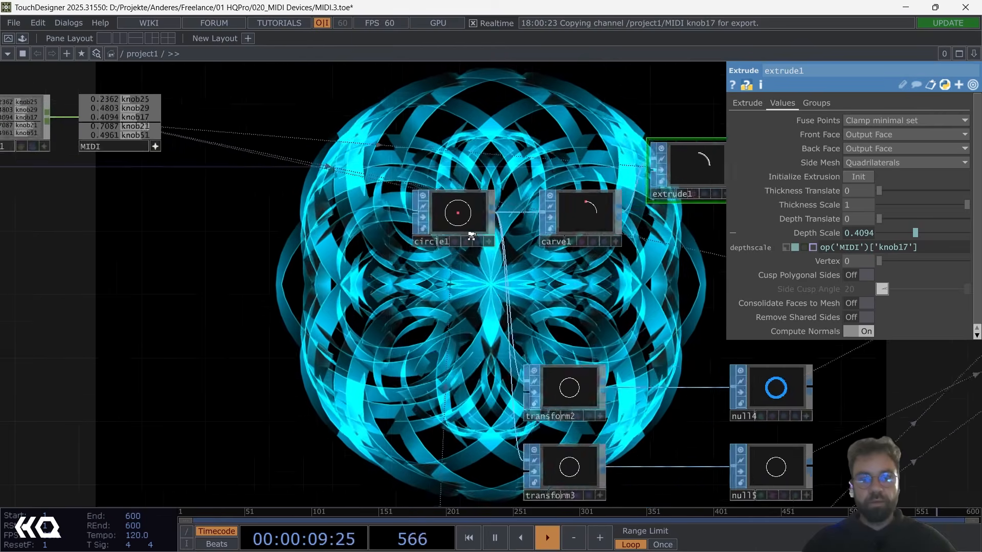
pyautogui.moveTo(522, 417); pyautogui.dragTo(450, 327)
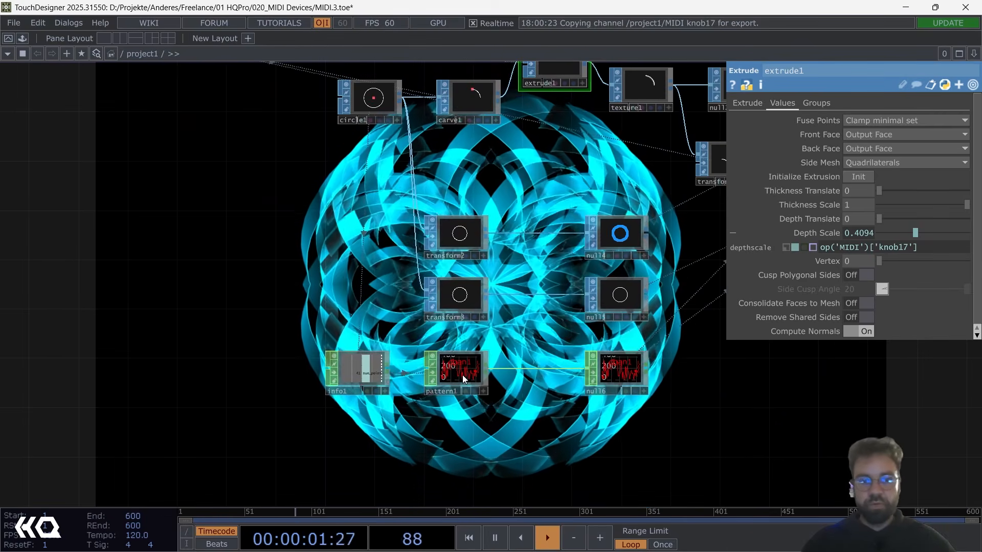
pyautogui.click(462, 373)
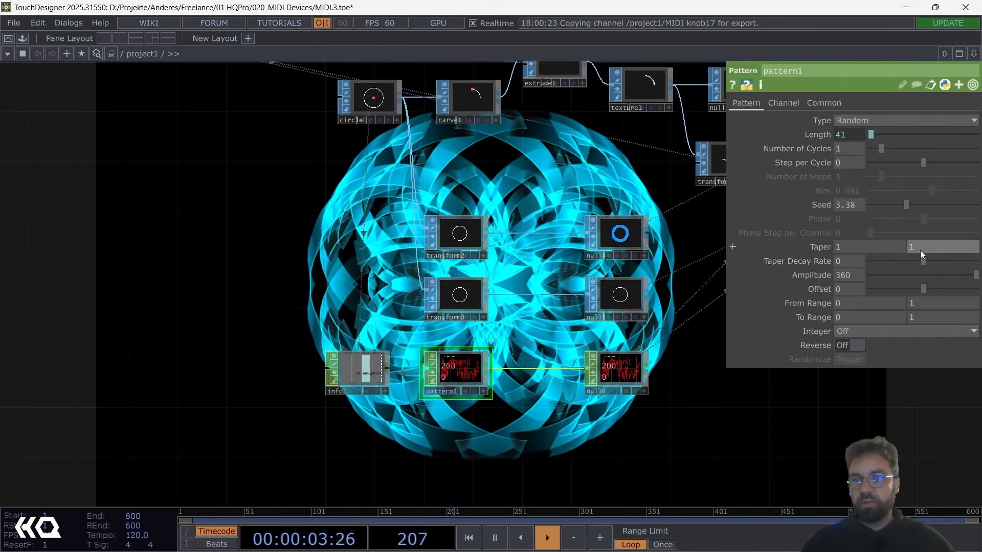
pyautogui.moveTo(919, 250)
pyautogui.mouseDown(button='middle')
pyautogui.moveTo(919, 228)
pyautogui.moveTo(921, 241)
pyautogui.mouseUp(button='middle')
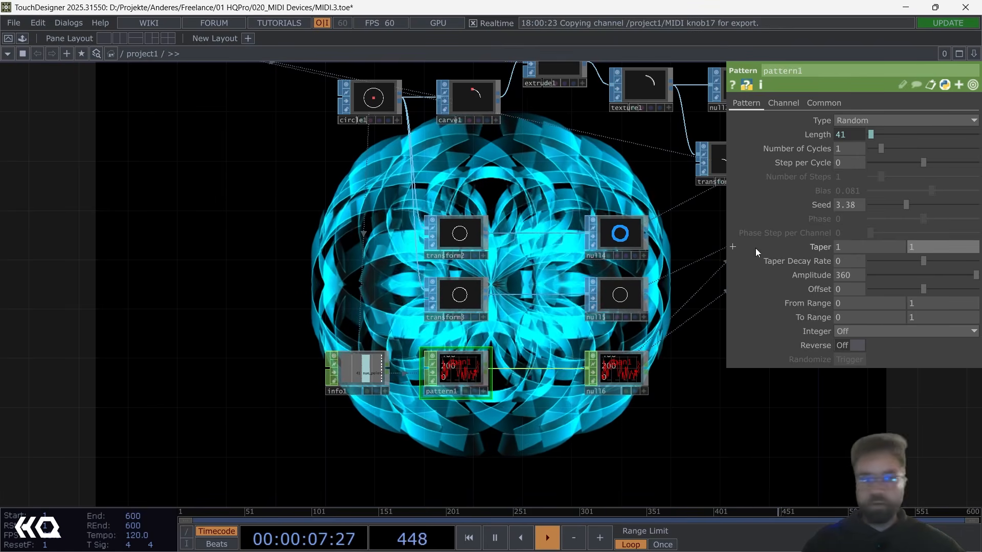
pyautogui.moveTo(171, 92); pyautogui.dragTo(526, 328)
pyautogui.scroll(3, 526, 327)
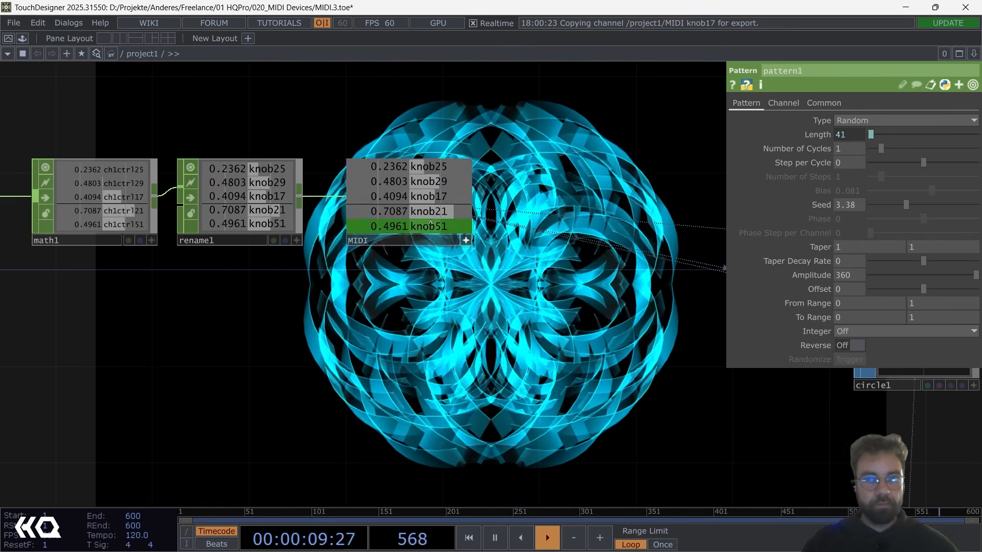
pyautogui.moveTo(912, 304); pyautogui.dragTo(928, 242)
pyautogui.click(925, 235)
# - Deactivate the interactive viewer of the MIDI null
pyautogui.moveTo(545, 272); pyautogui.dragTo(405, 310)
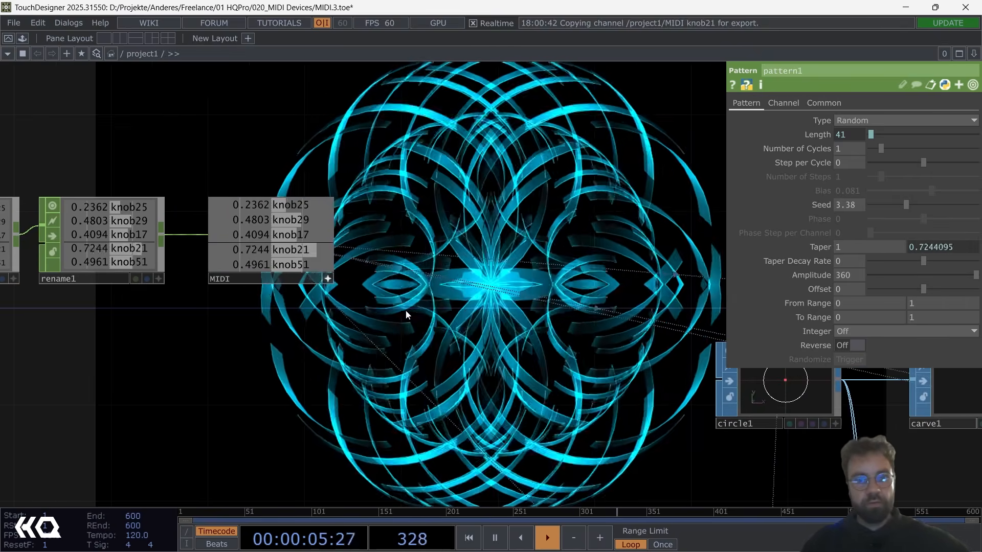
pyautogui.moveTo(505, 343); pyautogui.dragTo(682, 366)
pyautogui.click(503, 303)
# - Open the output of the null1 operator in a separate viewer window and move it clear of the network
pyautogui.moveTo(578, 351); pyautogui.dragTo(305, 285)
pyautogui.scroll(-5, 306, 285)
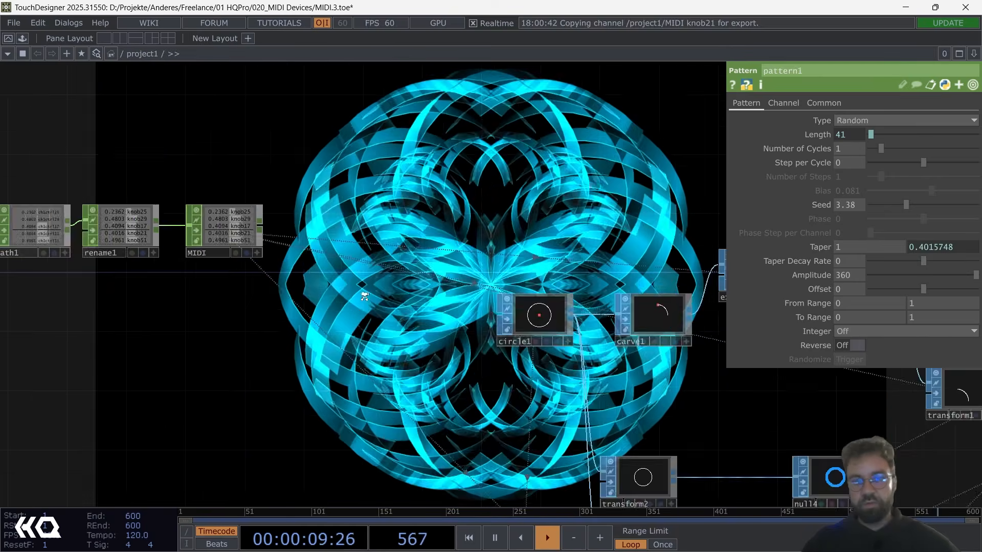
pyautogui.moveTo(677, 386); pyautogui.dragTo(248, 374)
pyautogui.scroll(4, 623, 321)
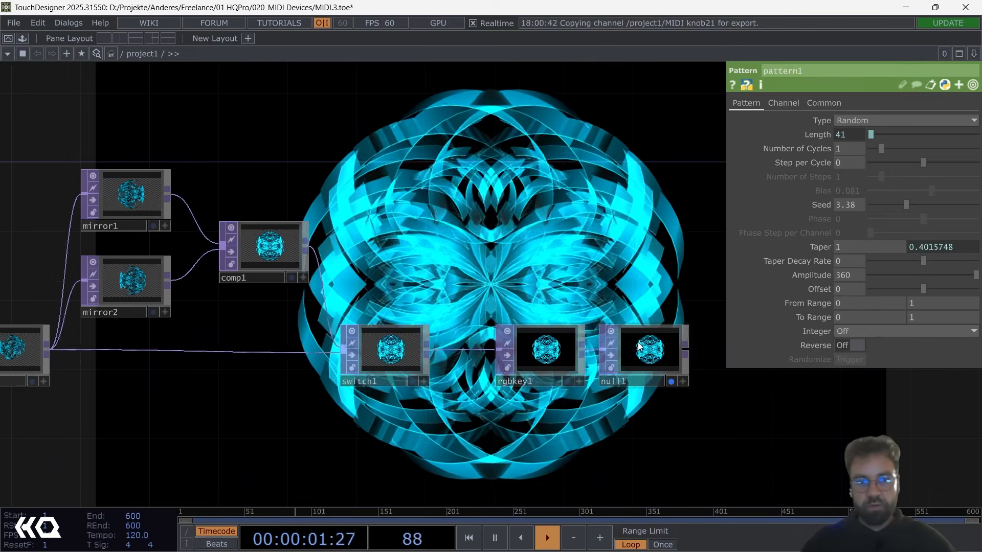
pyautogui.rightClick(637, 349)
pyautogui.click(652, 347)
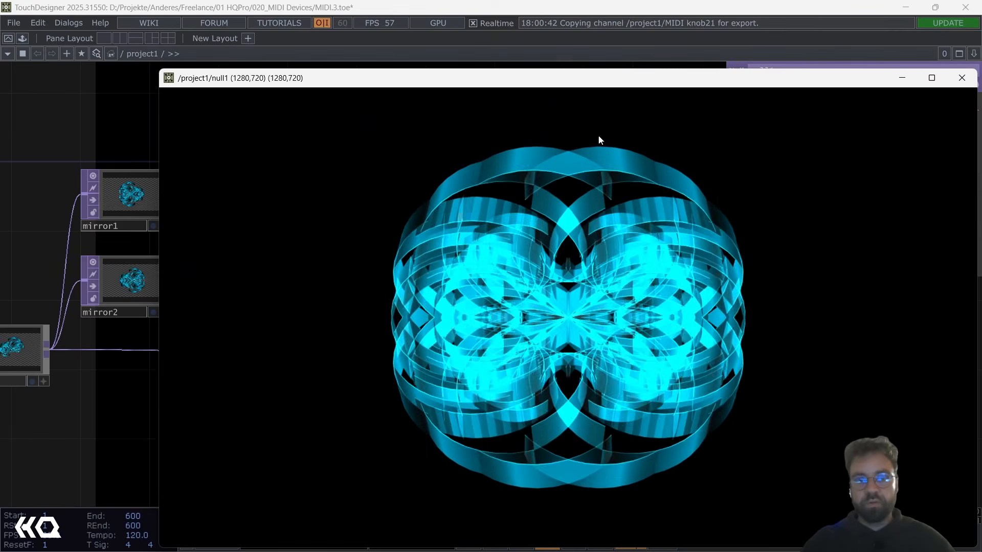
pyautogui.moveTo(574, 81); pyautogui.dragTo(628, 48)
# - Open the MIDI null's channels in a separate floating viewer window
pyautogui.scroll(-5, 69, 230)
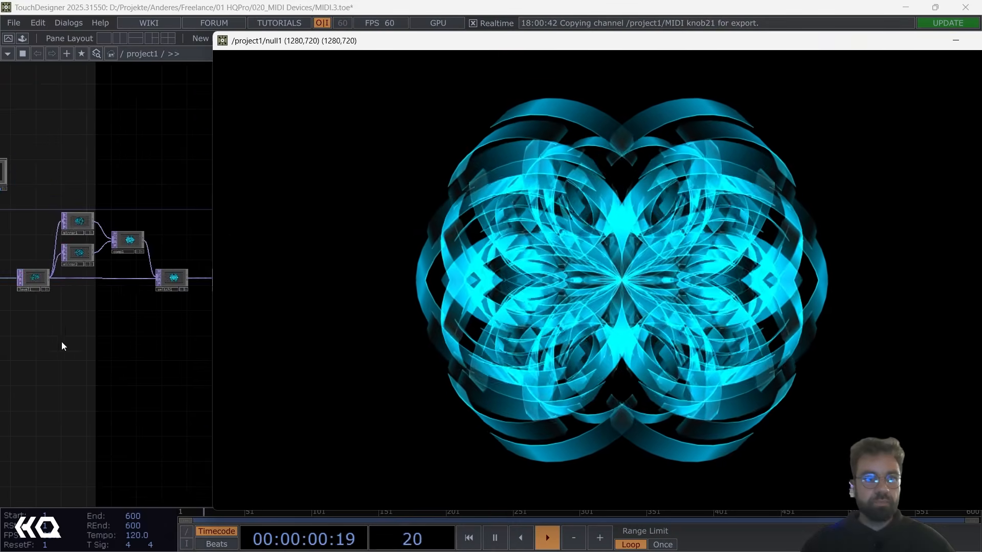
pyautogui.moveTo(61, 341); pyautogui.dragTo(354, 311)
pyautogui.moveTo(115, 133); pyautogui.dragTo(275, 166)
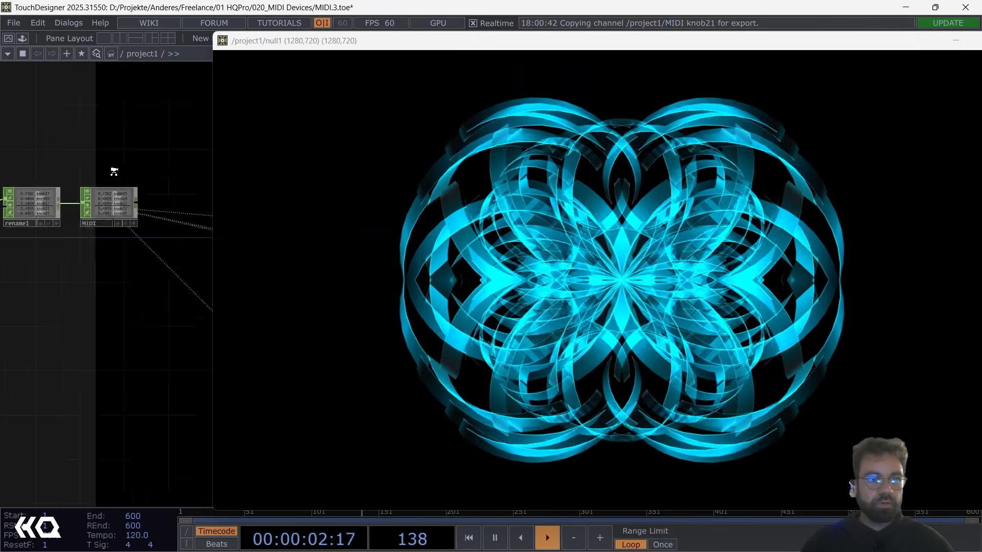
pyautogui.scroll(4, 105, 262)
pyautogui.rightClick(105, 261)
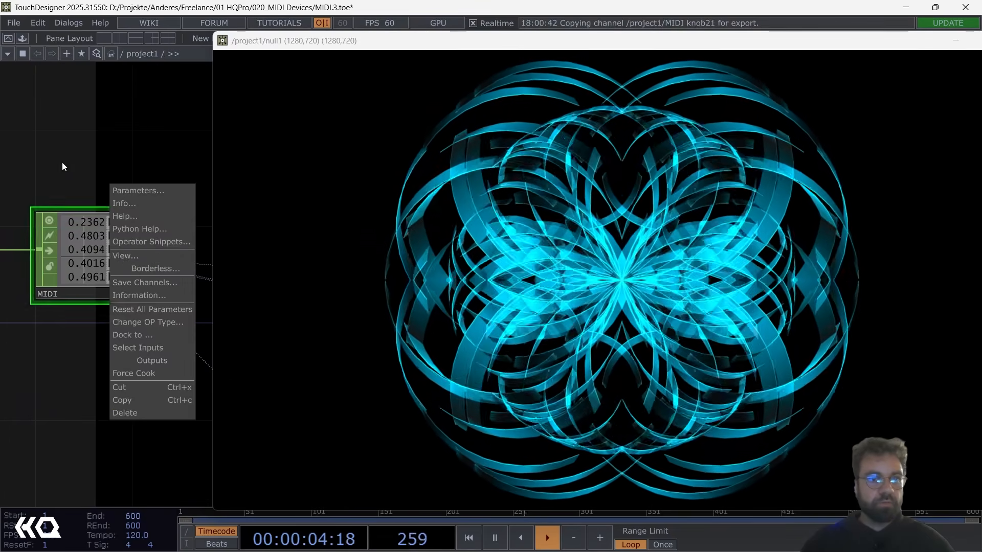
pyautogui.click(134, 254)
pyautogui.moveTo(169, 161); pyautogui.dragTo(175, 116)
# - Maximize the null1 output window and bring the MIDI channel viewer in front of it
pyautogui.moveTo(311, 46); pyautogui.dragTo(115, 21)
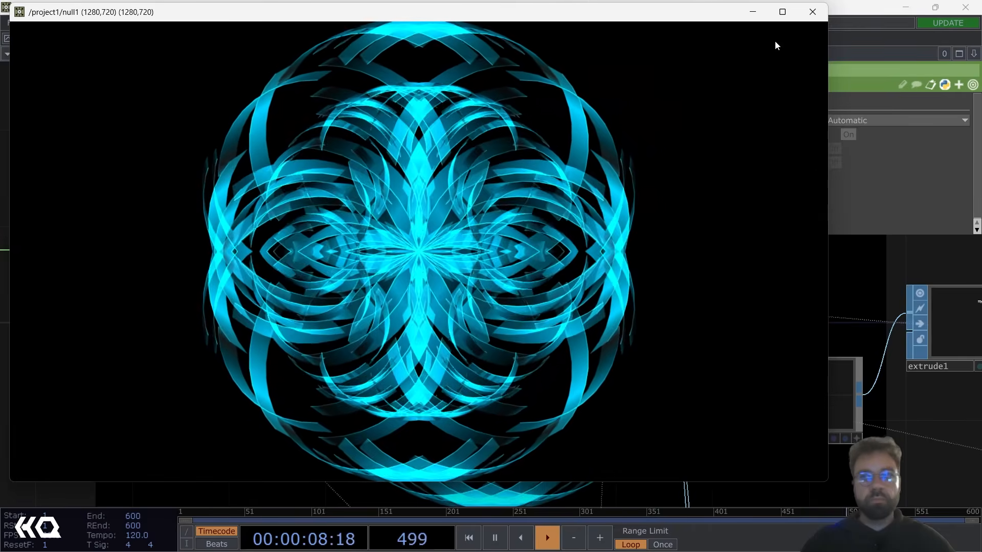
pyautogui.click(777, 12)
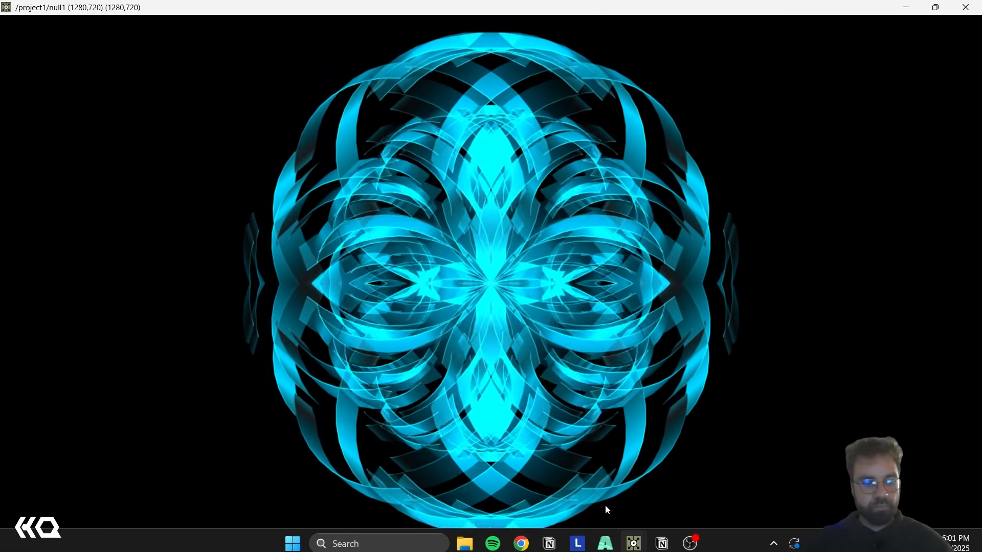
pyautogui.hotkey('alt', 'Tab')
pyautogui.press('Escape')
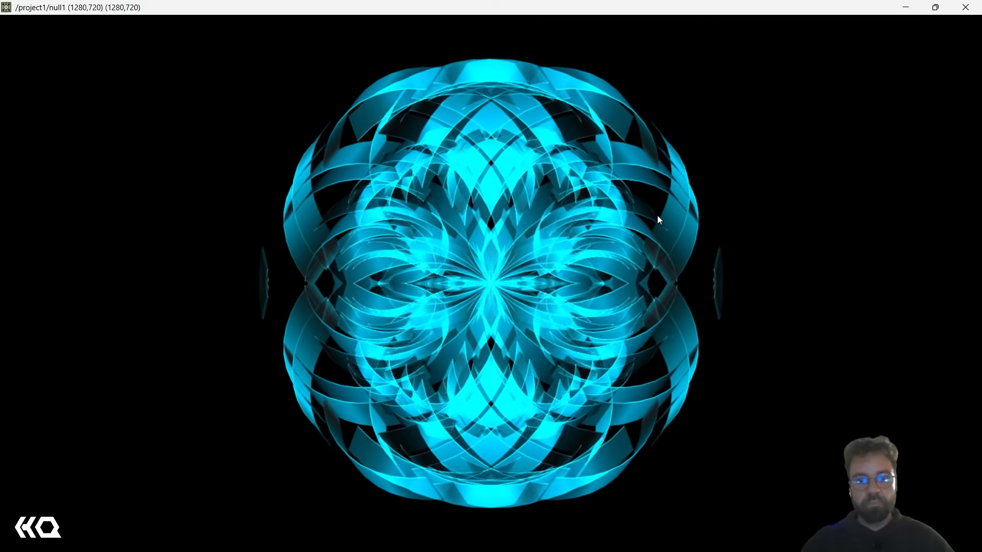
pyautogui.hotkey('alt', 'Tab')
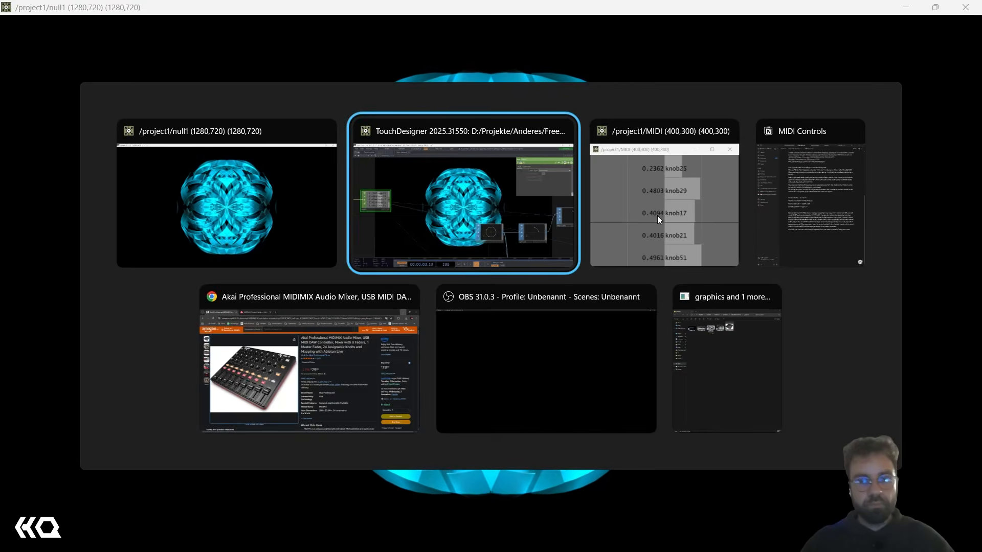
pyautogui.click(650, 168)
pyautogui.moveTo(148, 119); pyautogui.dragTo(135, 65)
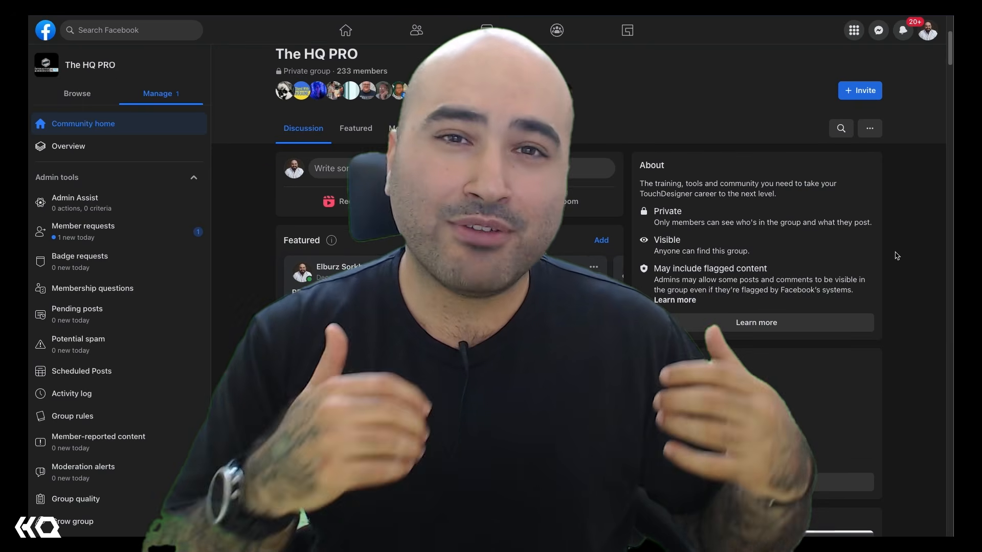
pyautogui.scroll(-2, 896, 256)
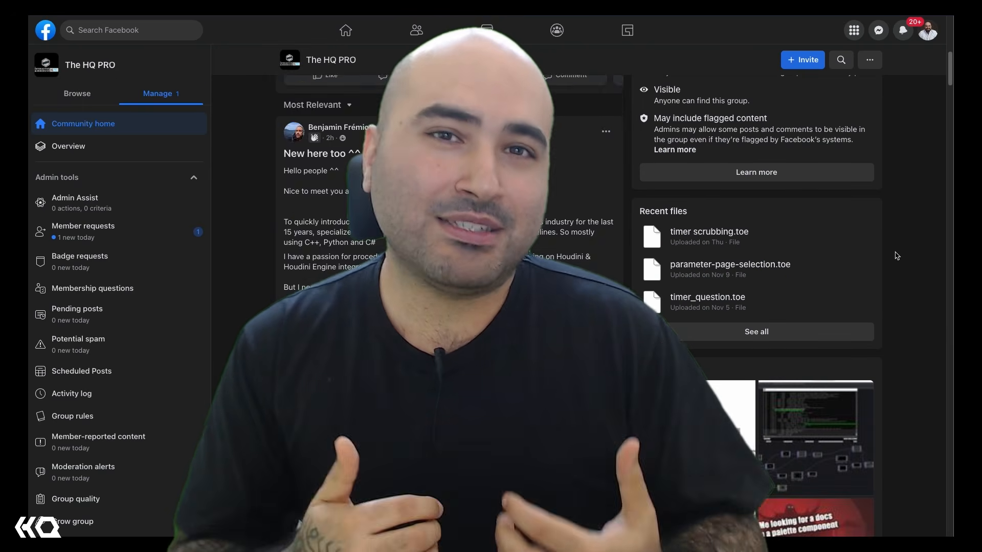